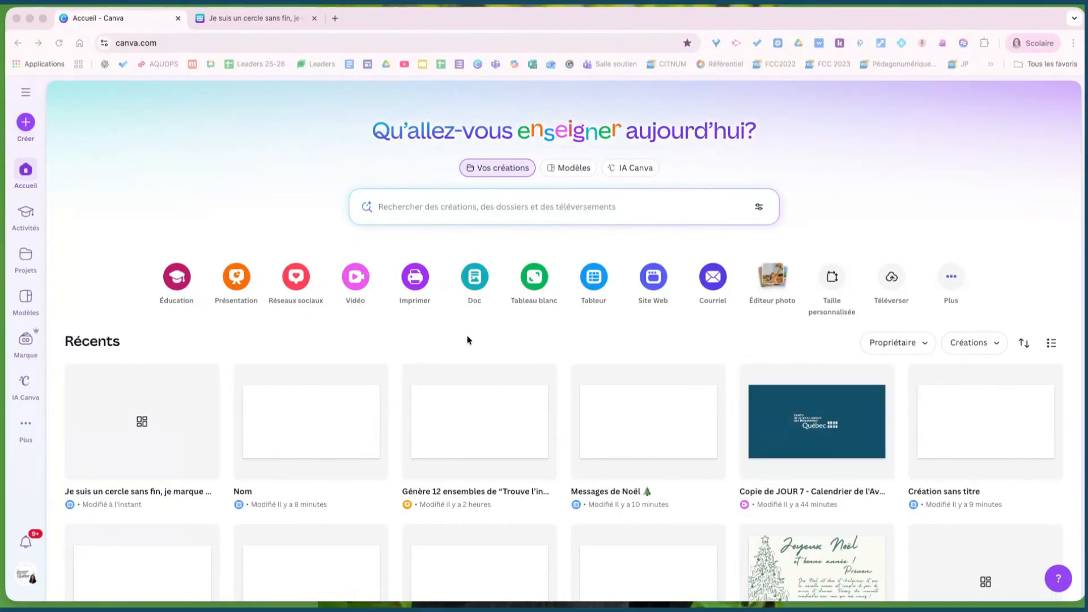
# Step: Create a spreadsheet and generate a design from the prompt "colonnes aux couleurs de Noël : | prénom | message | énigme | réponse énigme | carte (design) |"
pyautogui.click(593, 277)
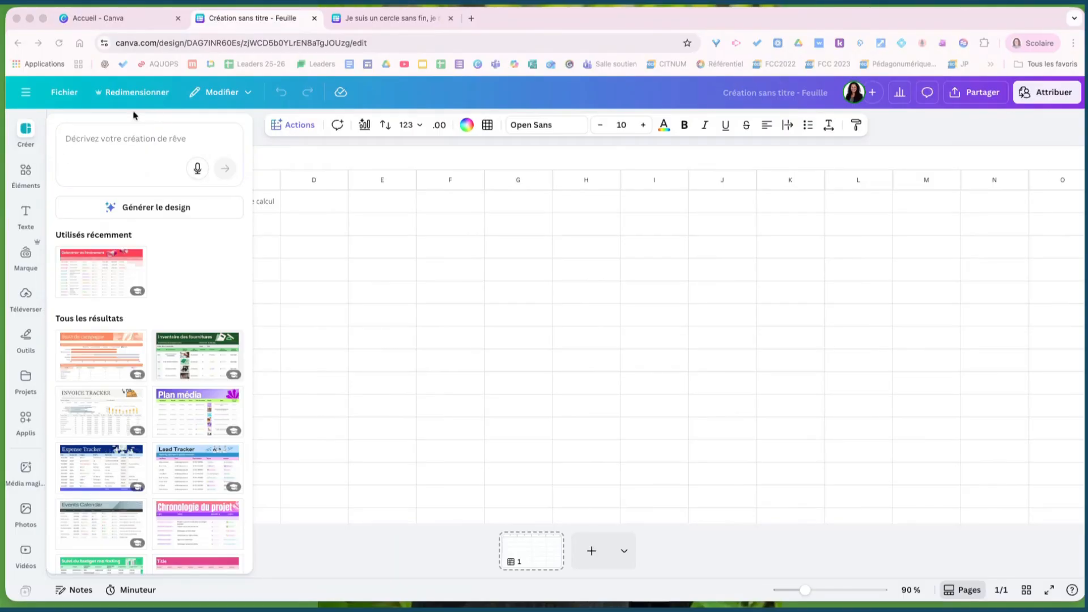
pyautogui.click(91, 136)
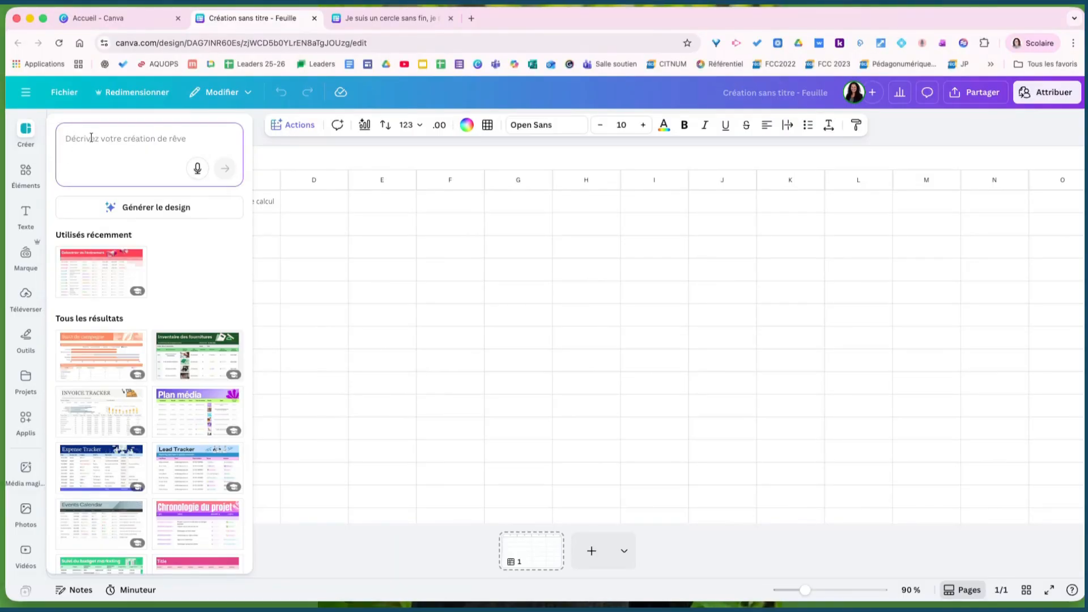
pyautogui.write('colonnes aux couleurs de Noël : | prénom | message | énigme | réponse énigme | carte (design) |')
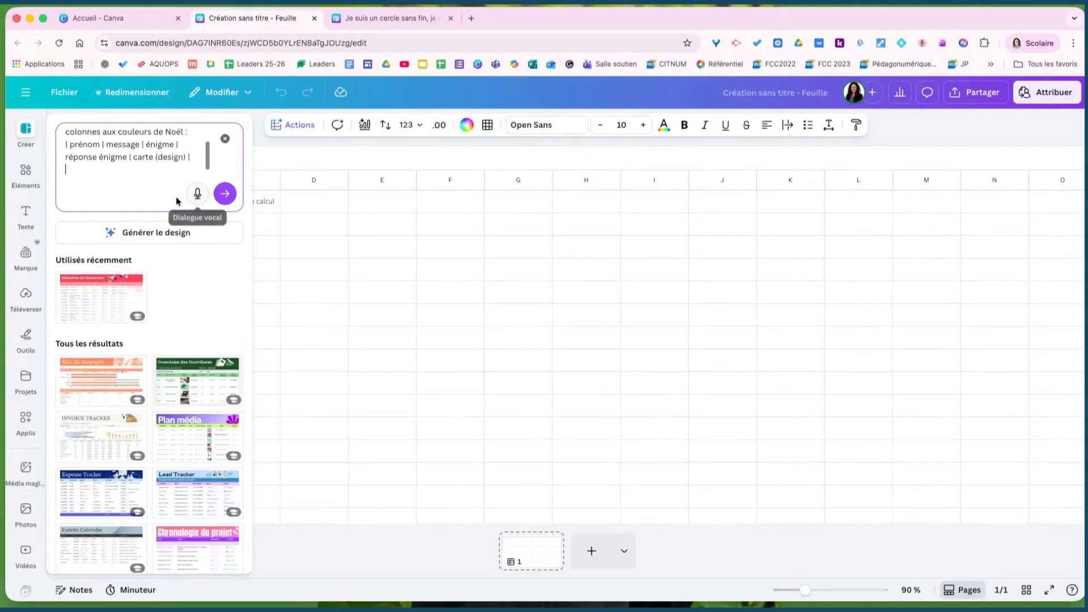
pyautogui.click(125, 233)
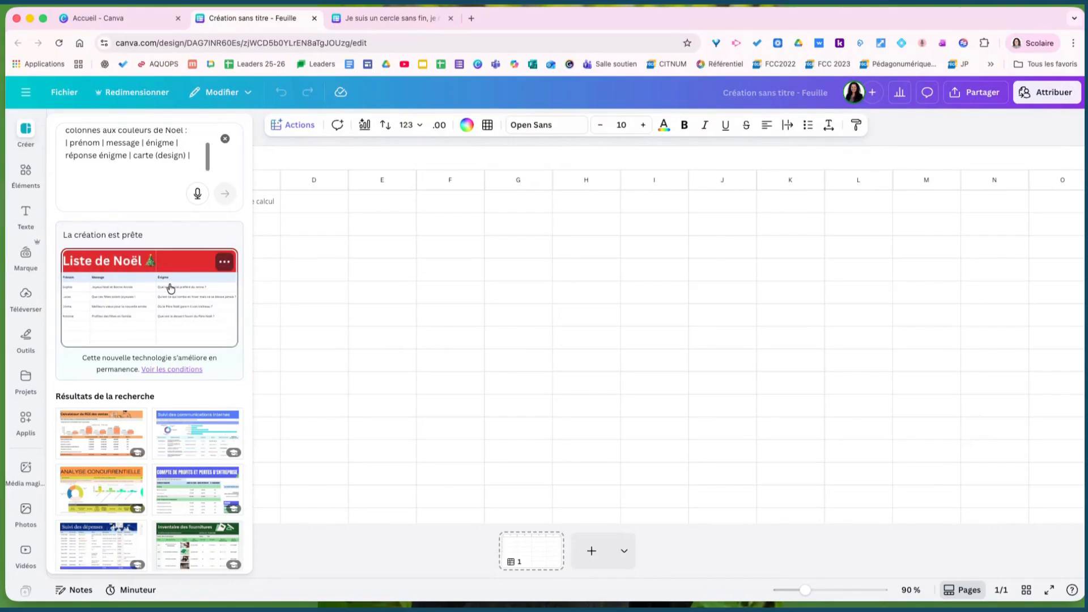
# Step: Insert the generated "Liste de Noël" table into the document and close the design generator
pyautogui.scroll(-1, 170, 289)
pyautogui.click(172, 290)
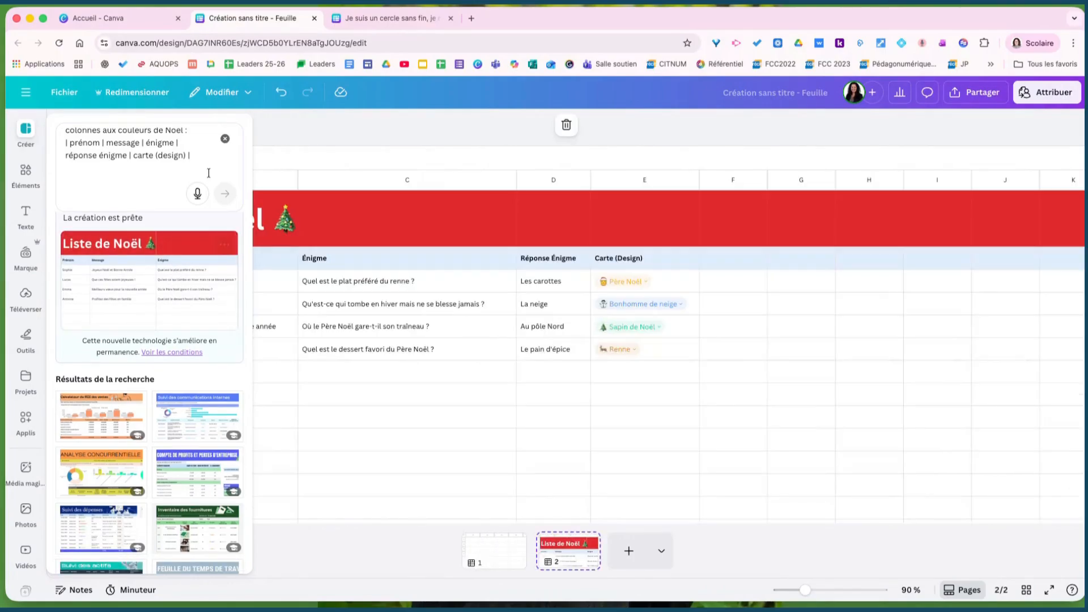
pyautogui.click(225, 138)
pyautogui.click(267, 150)
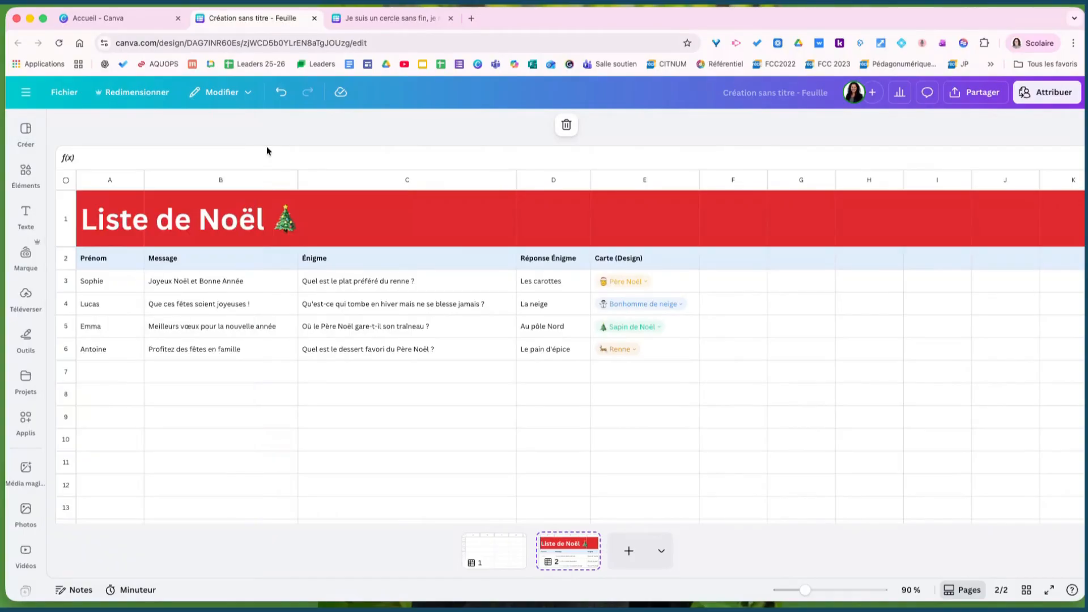
# Step: Clear the sample entries in A3:E6, keeping the title and the column headers
pyautogui.click(151, 281)
pyautogui.click(106, 285)
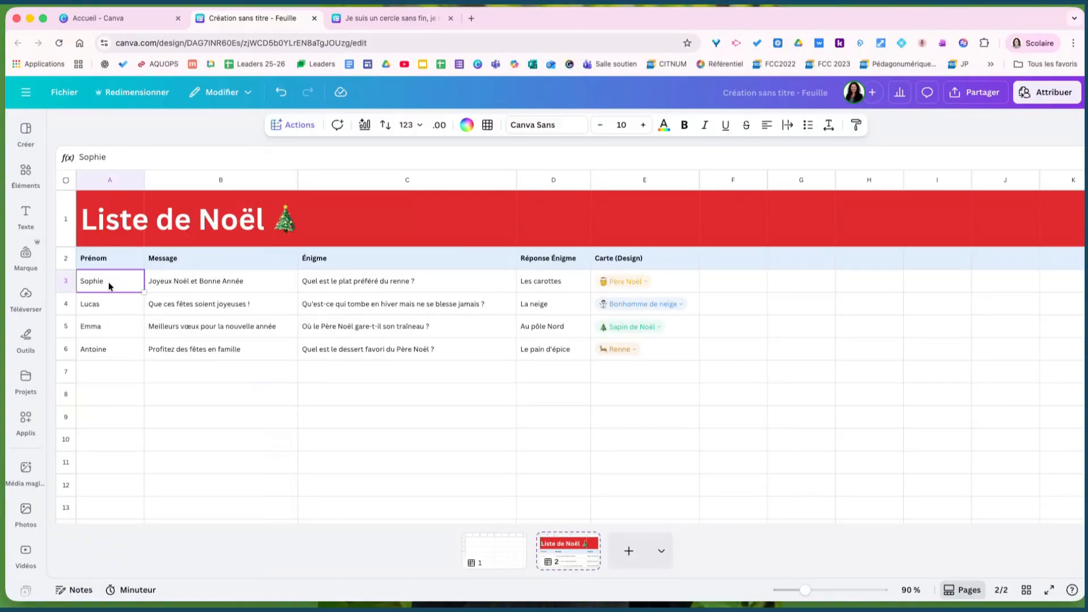
pyautogui.keyDown('shift'); pyautogui.click(693, 357); pyautogui.keyUp('shift')
pyautogui.press('Delete')
pyautogui.press('Delete')
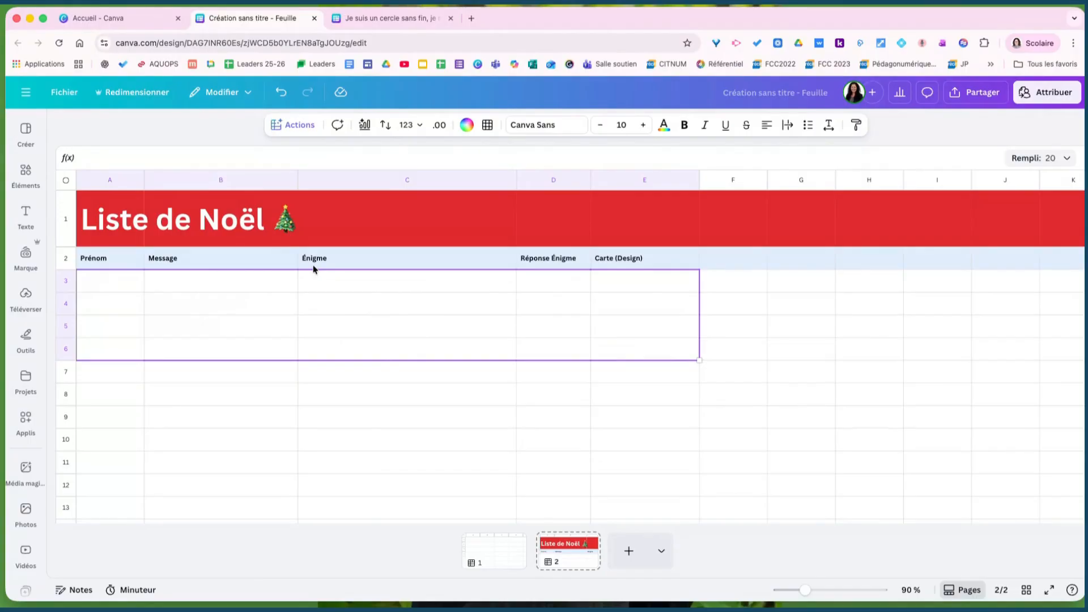
pyautogui.click(287, 286)
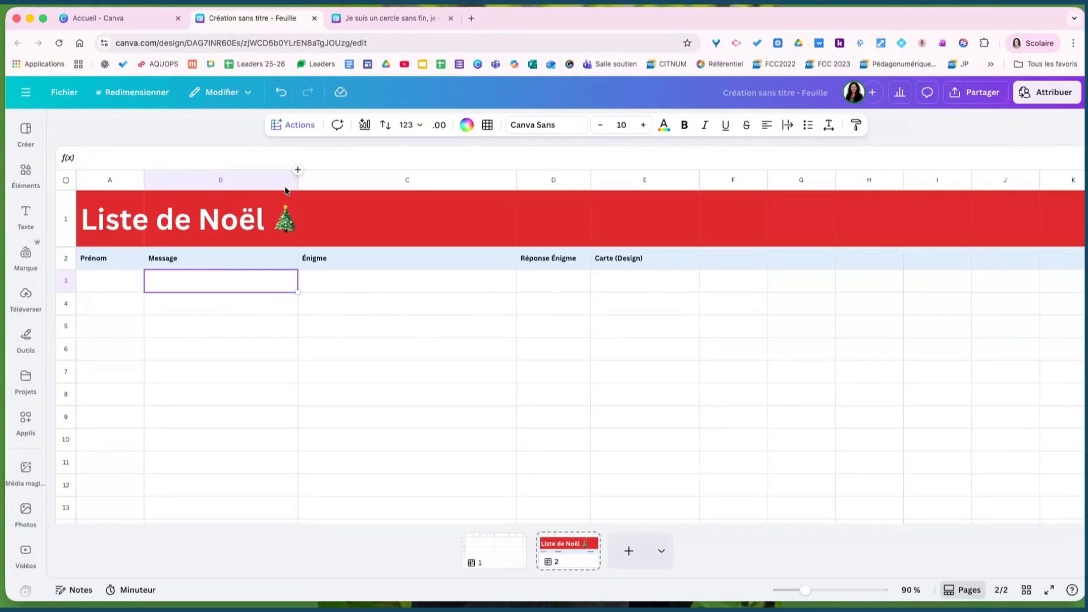
# Step: Paste the copied list of first names into the Prénom column of the "Liste de Noël" sheet, starting at A3
pyautogui.click(363, 18)
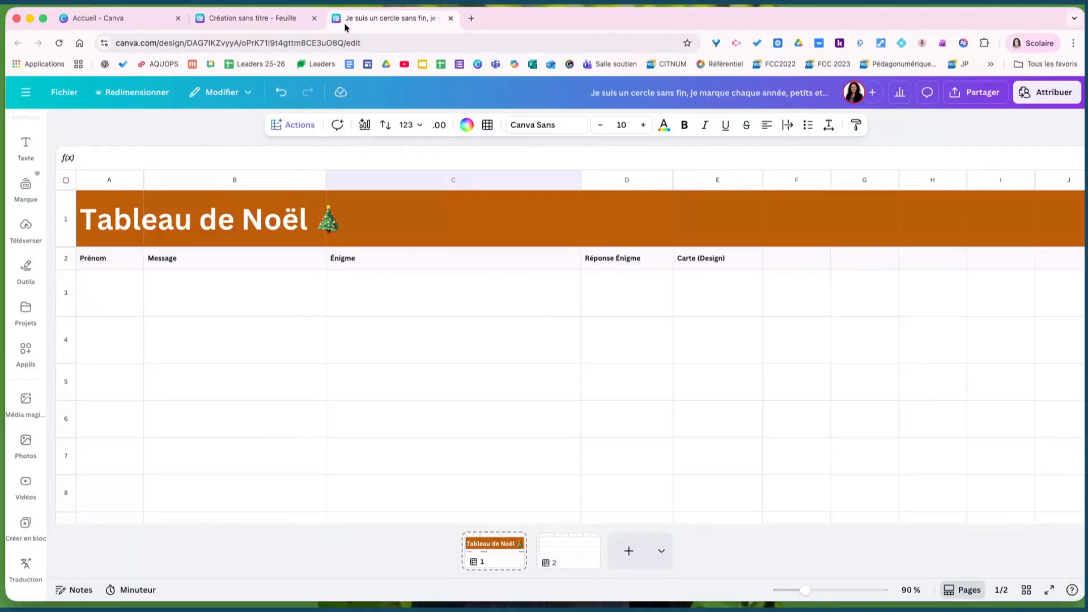
pyautogui.click(273, 20)
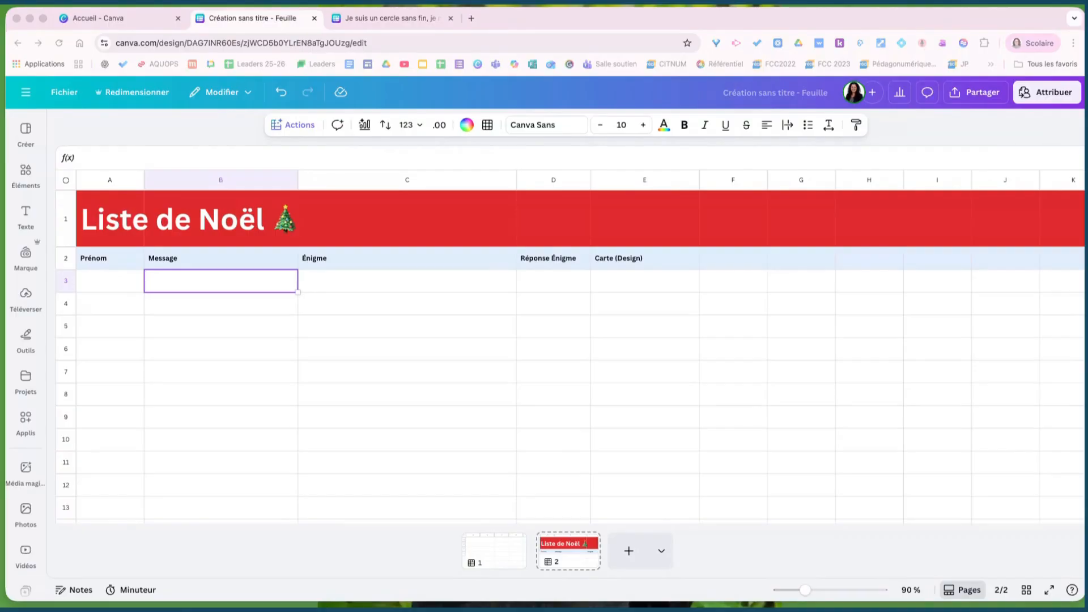
pyautogui.click(98, 276)
pyautogui.click(95, 335)
pyautogui.click(100, 289)
pyautogui.hotkey('ctrl', 'v')
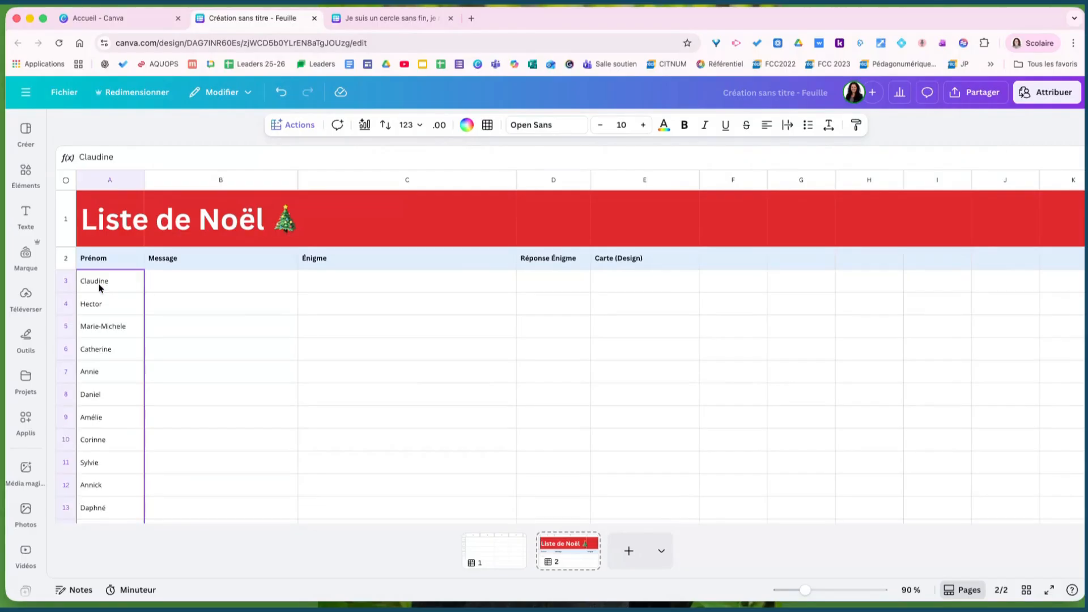
# Step: Start Magic Write in B3 and paste the prepared prompt asking for a short, warm message that is inclusive, simple and positive
pyautogui.click(192, 286)
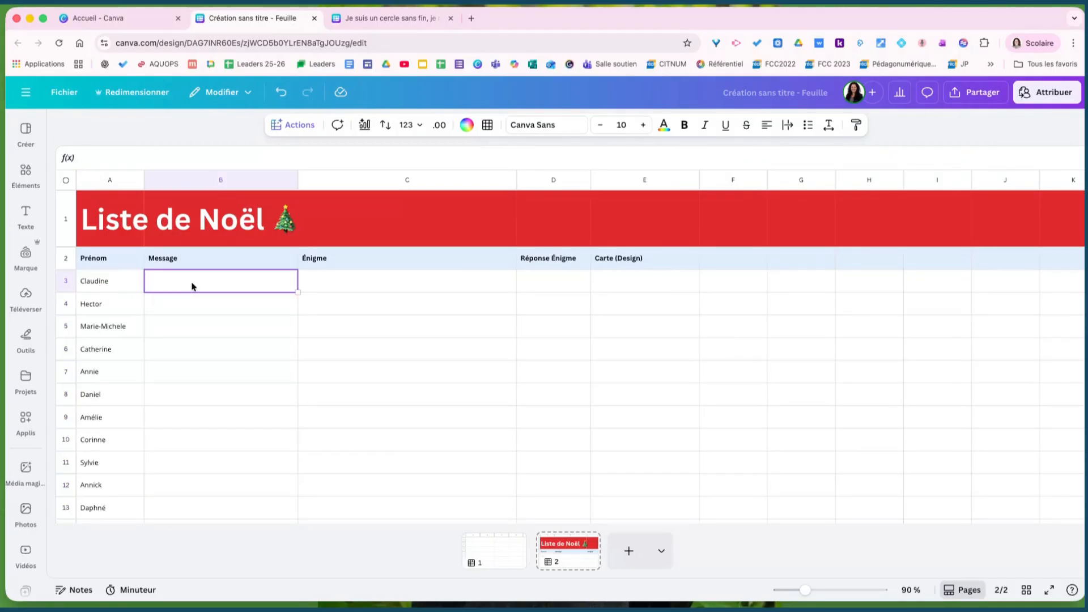
pyautogui.press('super+Tab')
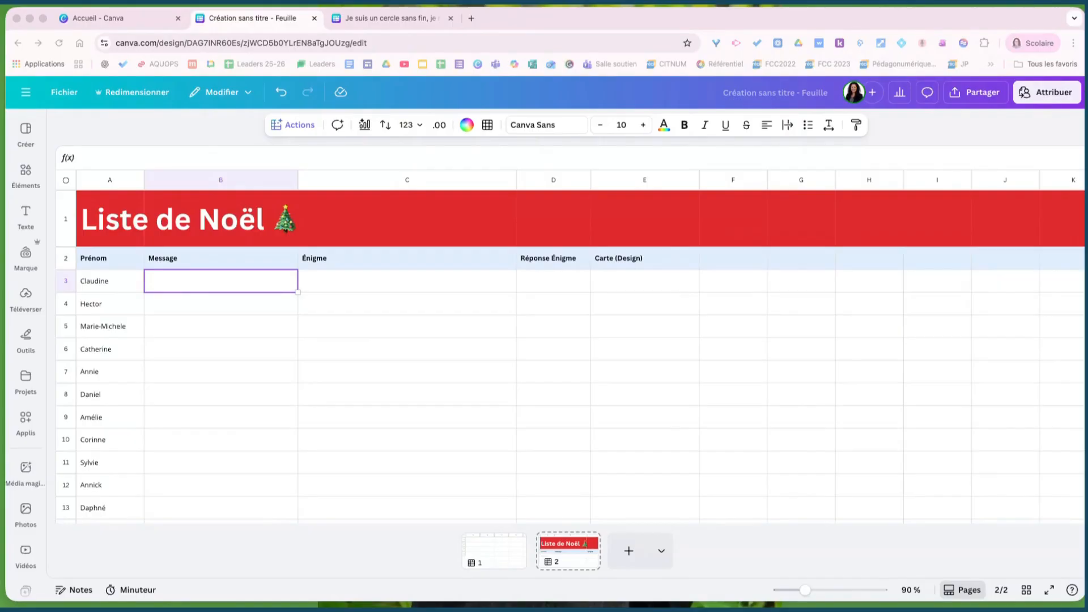
pyautogui.click(231, 290)
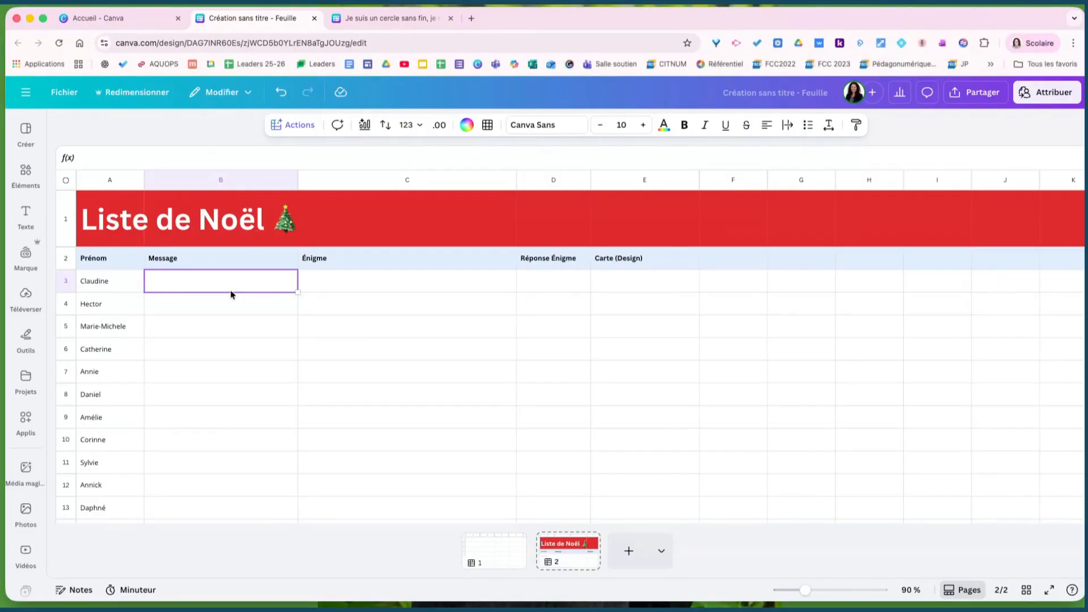
pyautogui.click(283, 131)
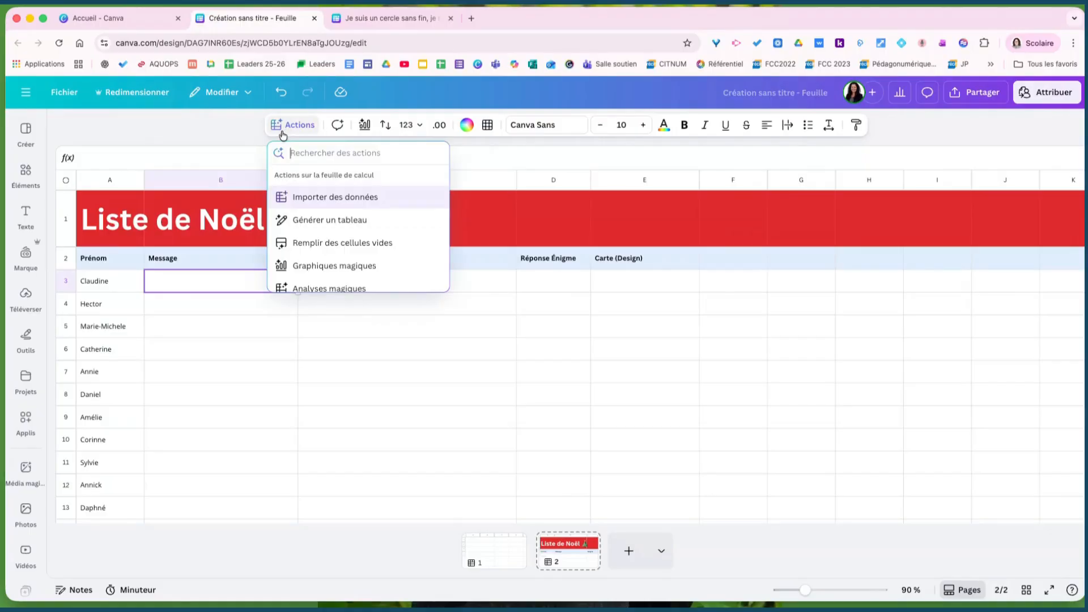
pyautogui.scroll(-2, 332, 227)
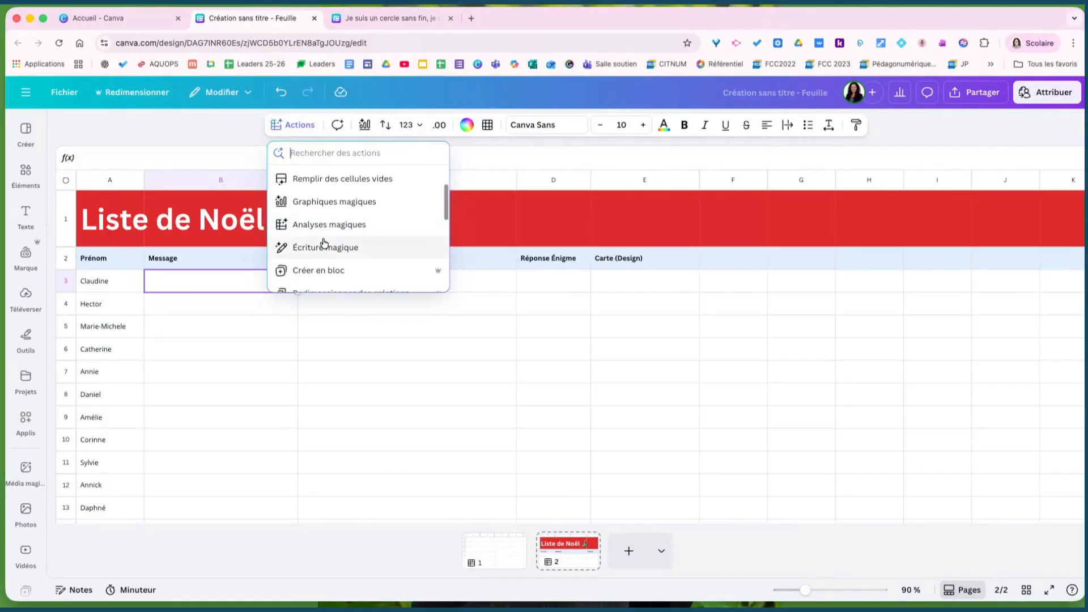
pyautogui.click(324, 245)
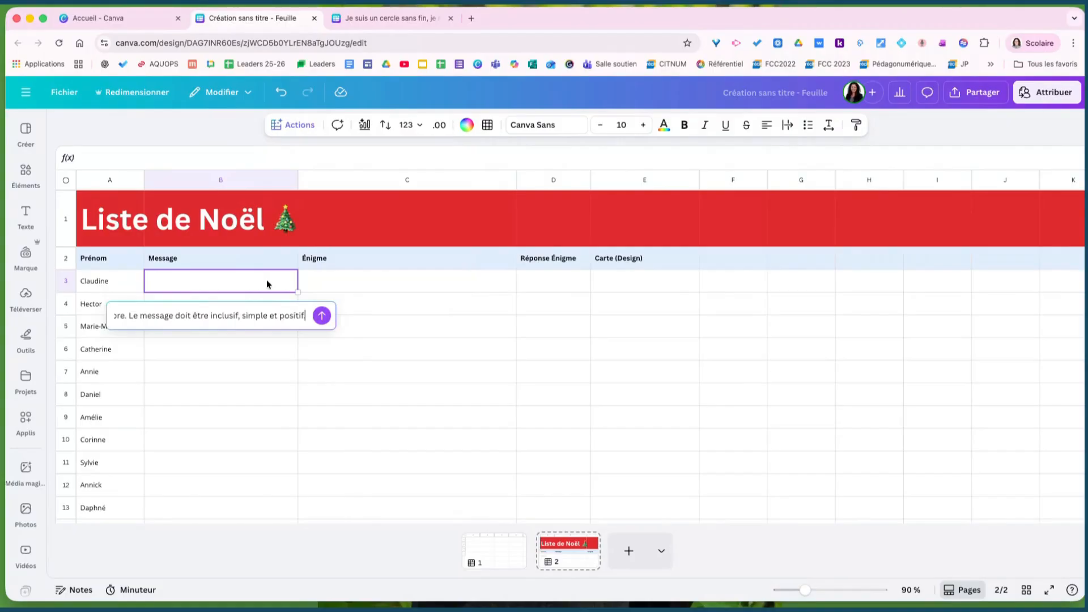
pyautogui.press('super+v')
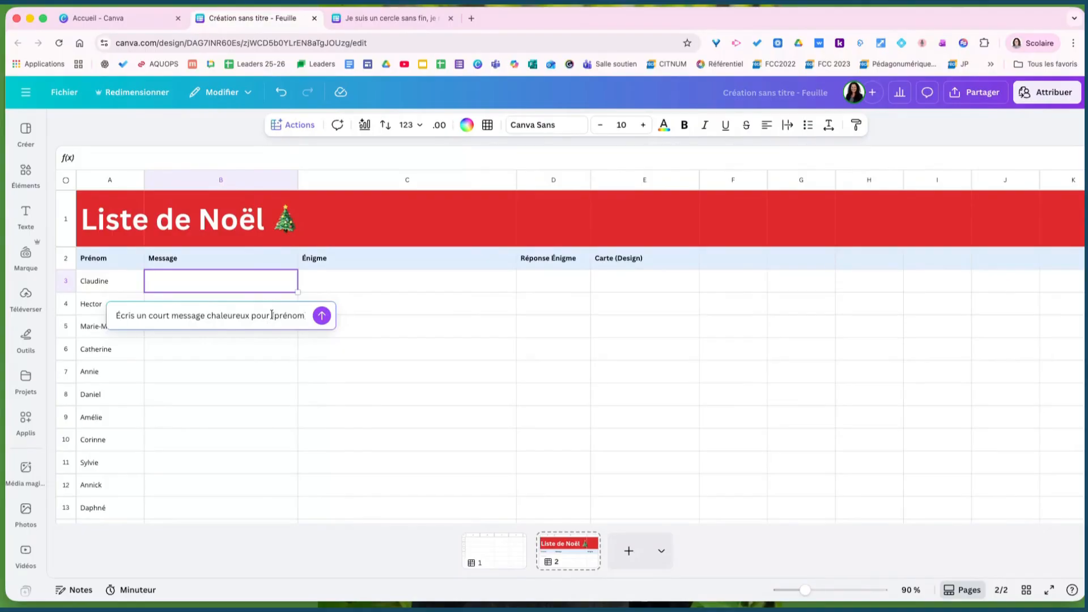
# Step: Replace the "prénom" placeholder in the prompt with the first name from row 3 and generate the message
pyautogui.moveTo(272, 315); pyautogui.dragTo(191, 313)
pyautogui.write('Claudine, sur le thème de la gratitud')
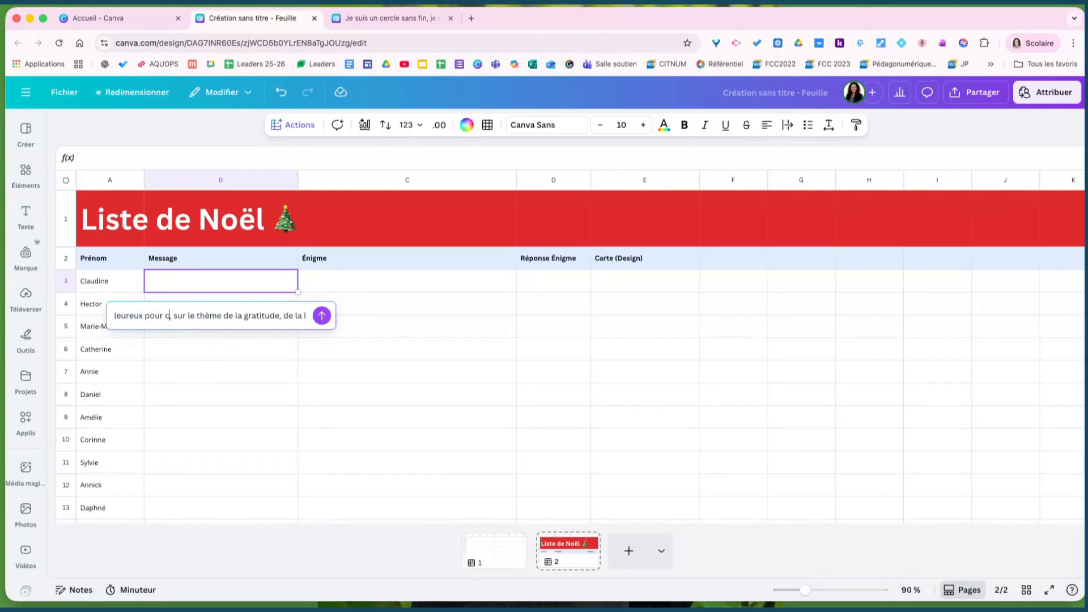
pyautogui.moveTo(189, 314); pyautogui.dragTo(89, 318)
pyautogui.click(204, 316)
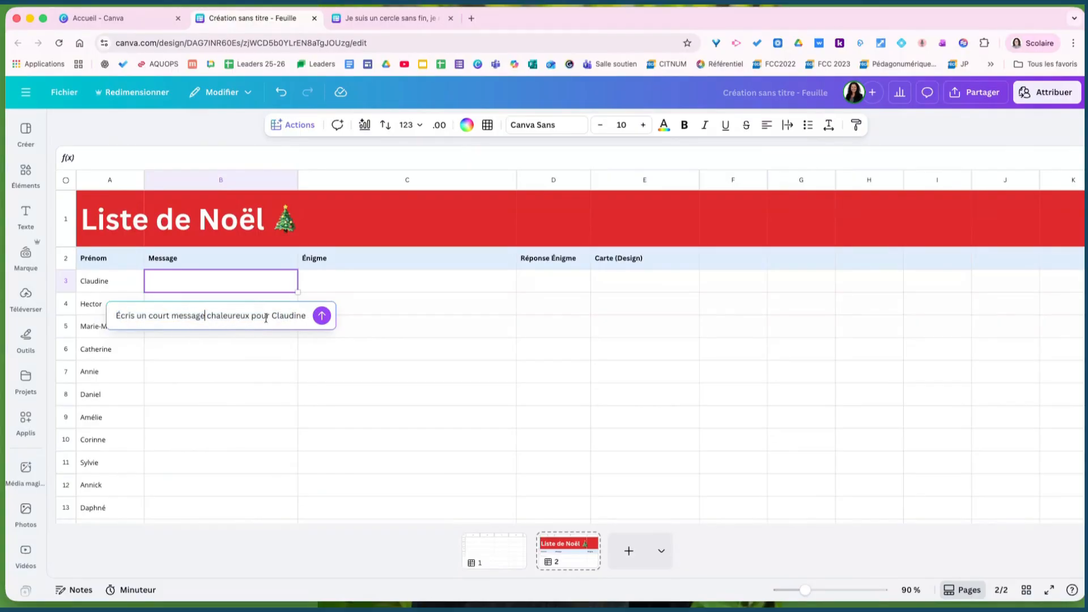
pyautogui.click(322, 317)
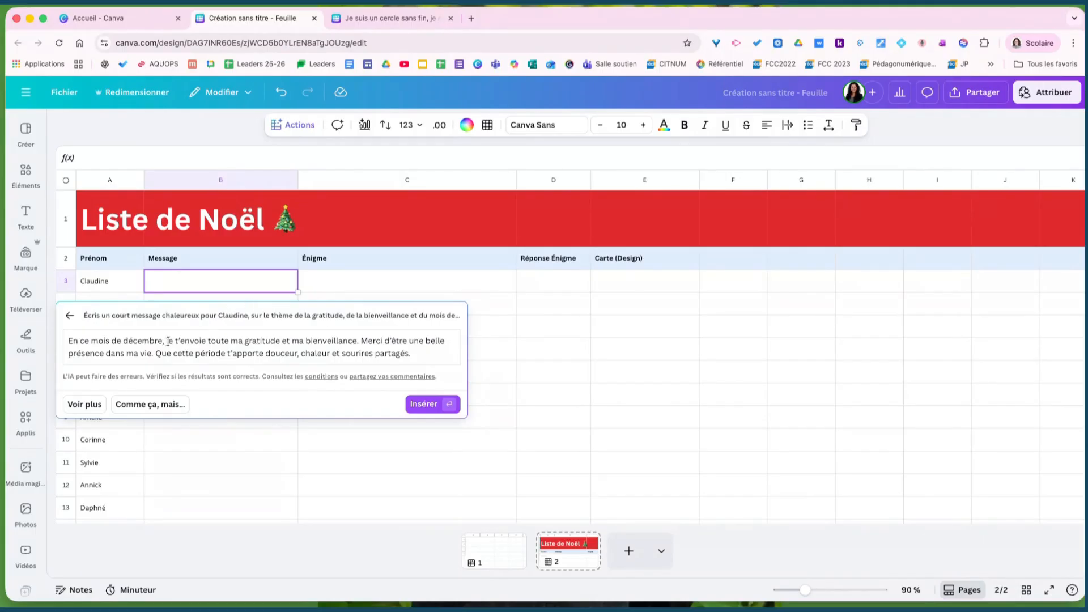
# Step: Add "personnalisé et" before "chaleureux" in the prompt, regenerate the message and insert it into B3
pyautogui.click(68, 317)
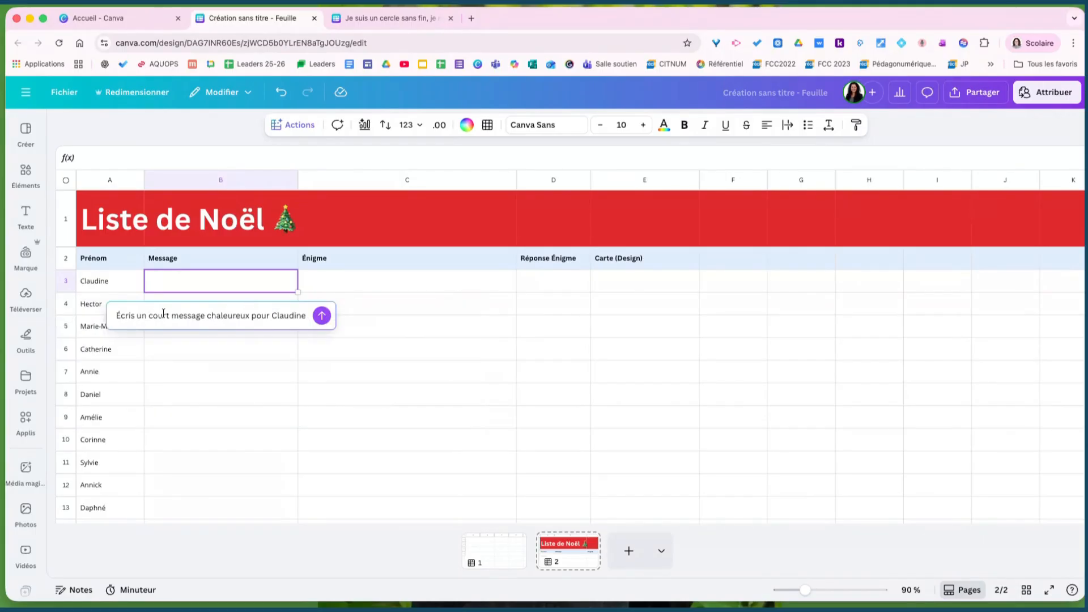
pyautogui.click(205, 316)
pyautogui.write('personnalisé et')
pyautogui.click(322, 316)
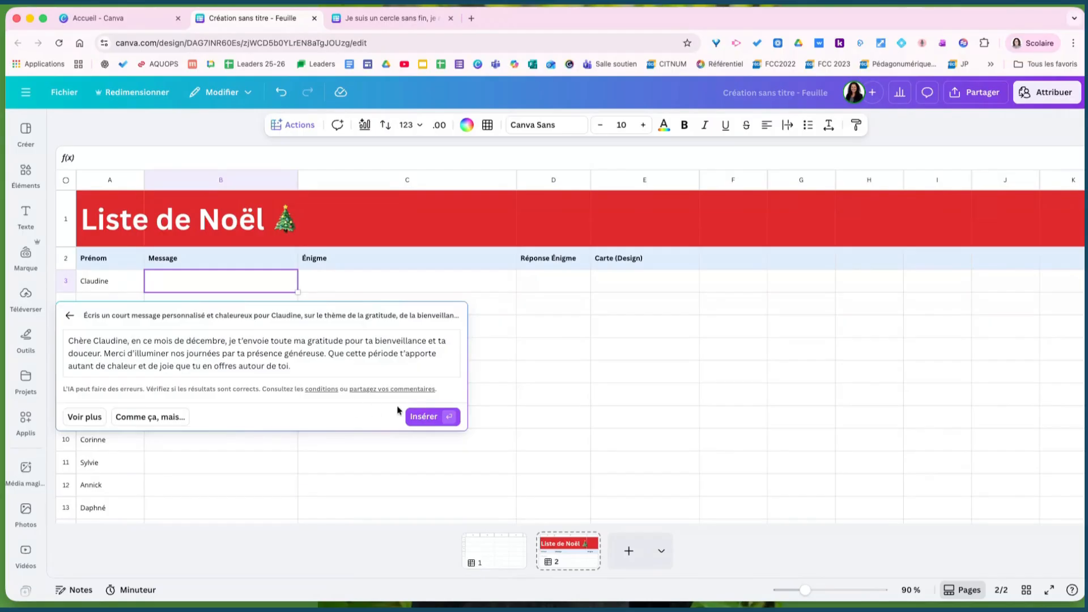
pyautogui.click(424, 417)
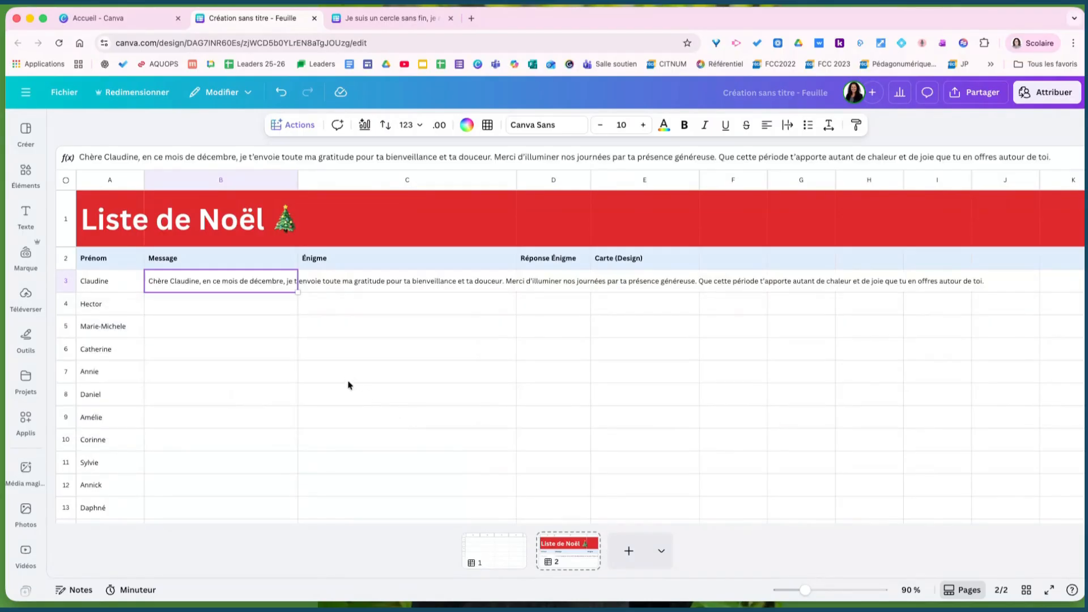
# Step: Wrap the text of the message in B3 within its column
pyautogui.click(294, 343)
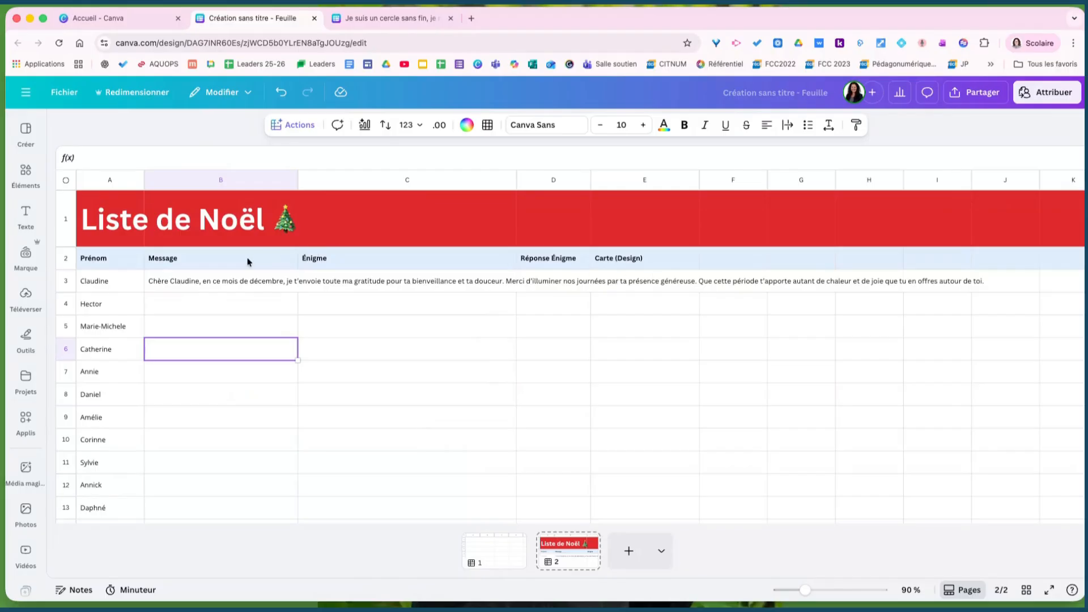
pyautogui.click(245, 279)
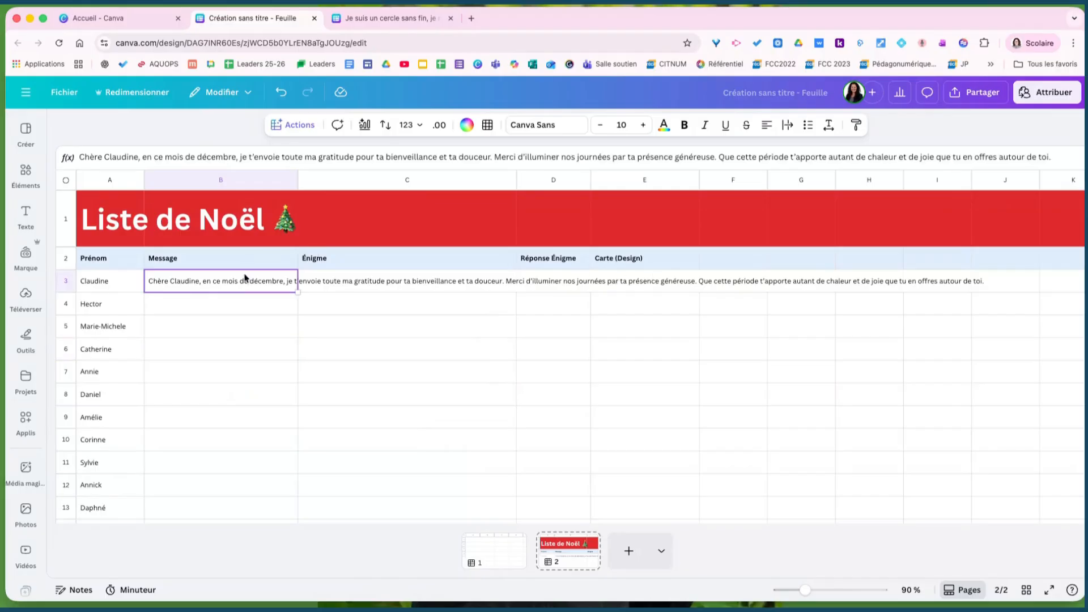
pyautogui.click(788, 126)
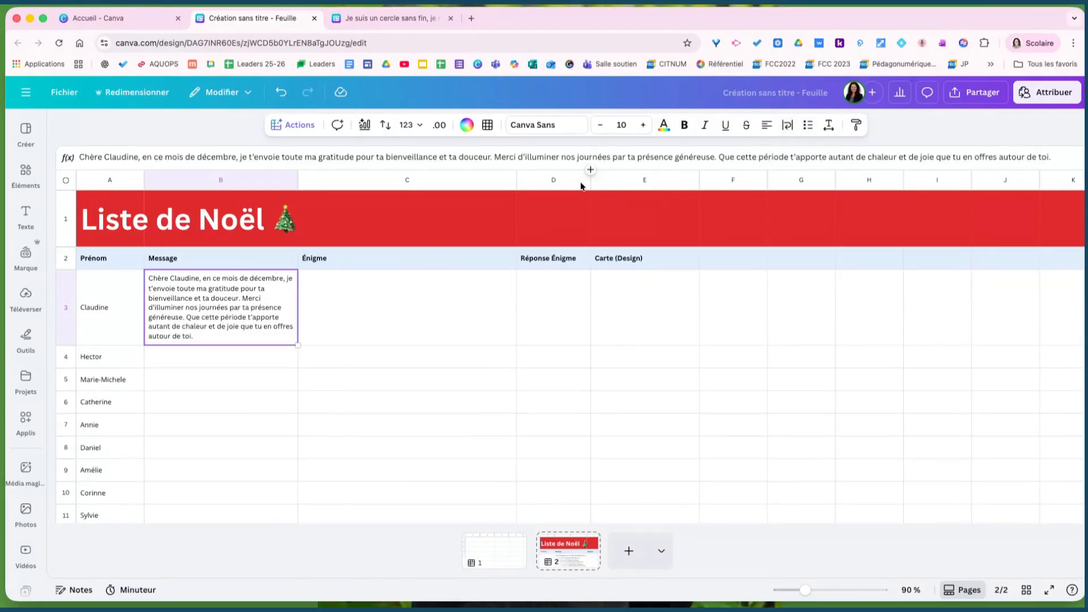
# Step: Fill the empty Message cells from B4 down to the last name with AI-generated messages using Fill Empty Cells, and insert them
pyautogui.click(156, 363)
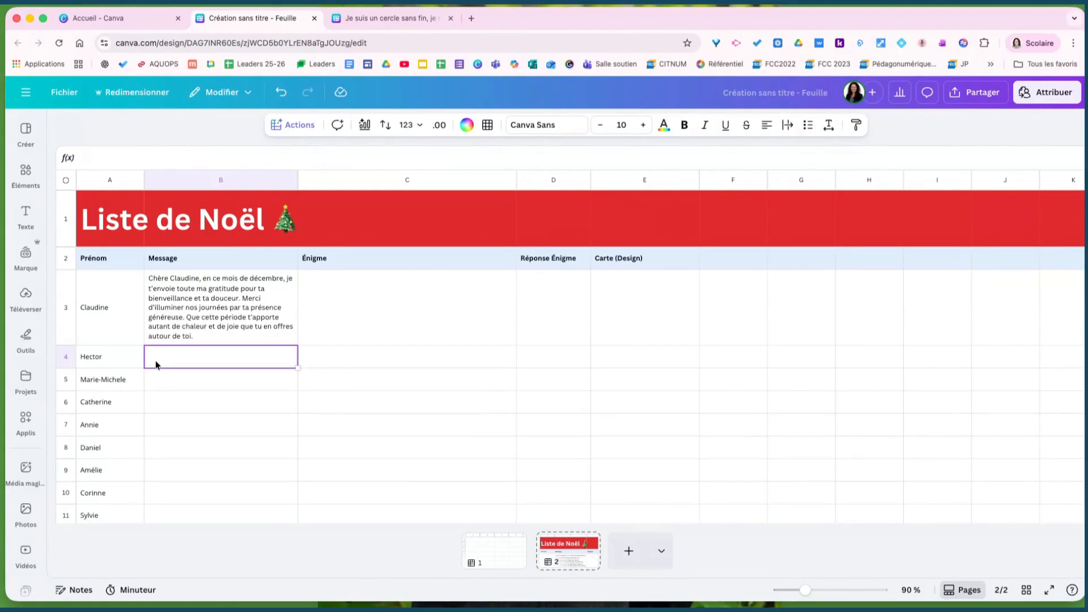
pyautogui.scroll(-5, 156, 362)
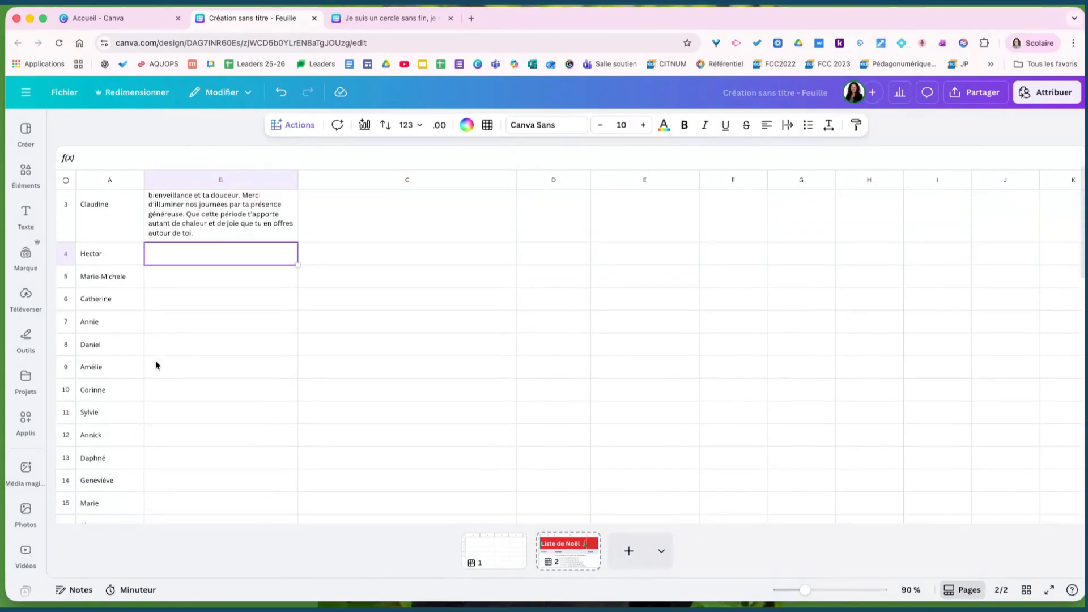
pyautogui.keyDown('shift'); pyautogui.click(188, 465); pyautogui.keyUp('shift')
pyautogui.scroll(5, 189, 465)
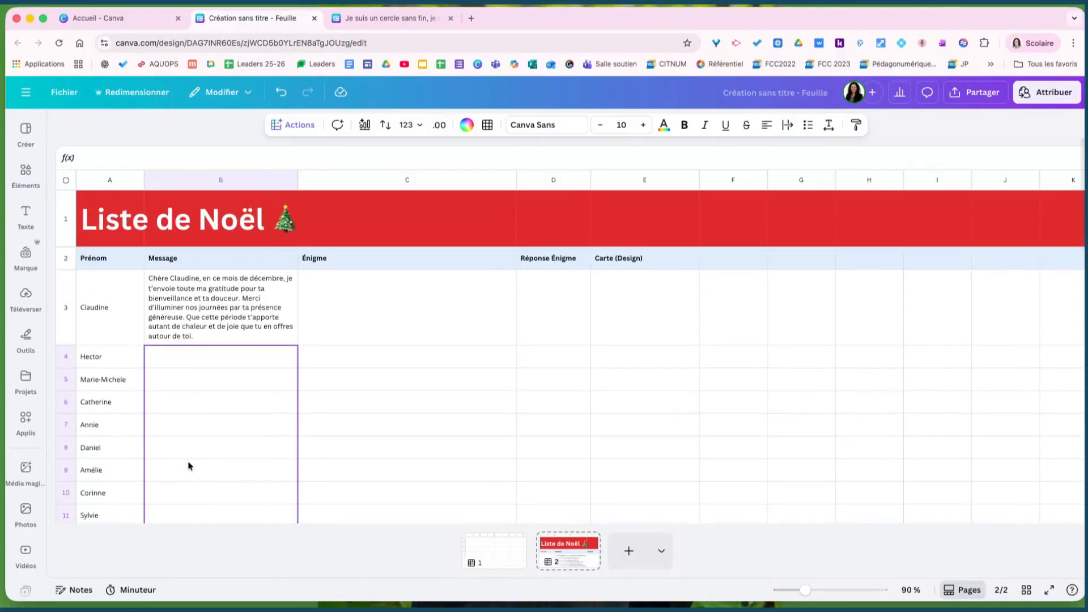
pyautogui.click(293, 125)
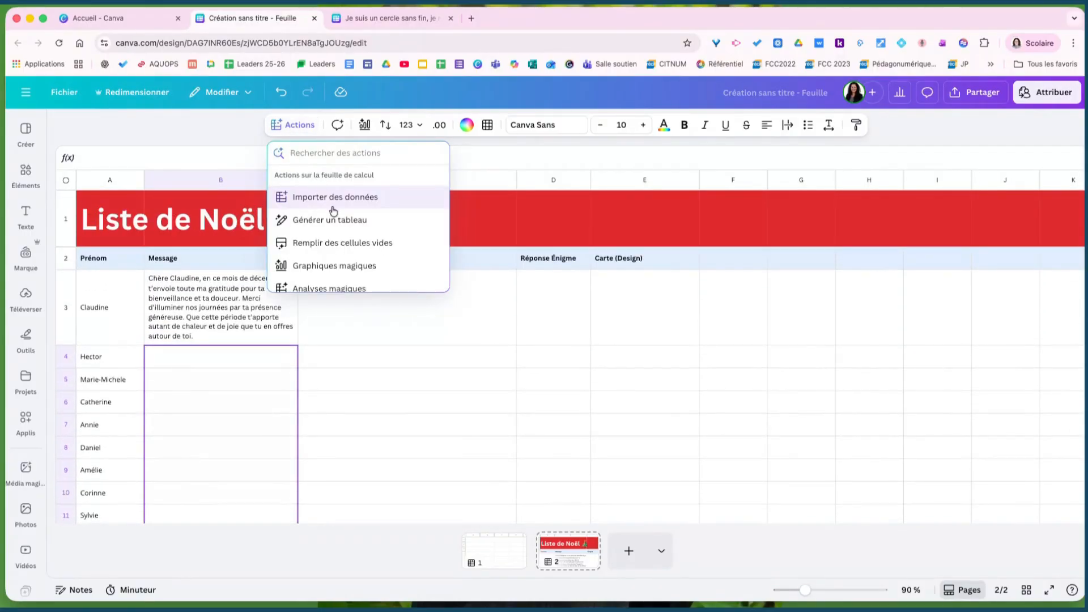
pyautogui.scroll(-2, 335, 245)
pyautogui.scroll(2, 336, 247)
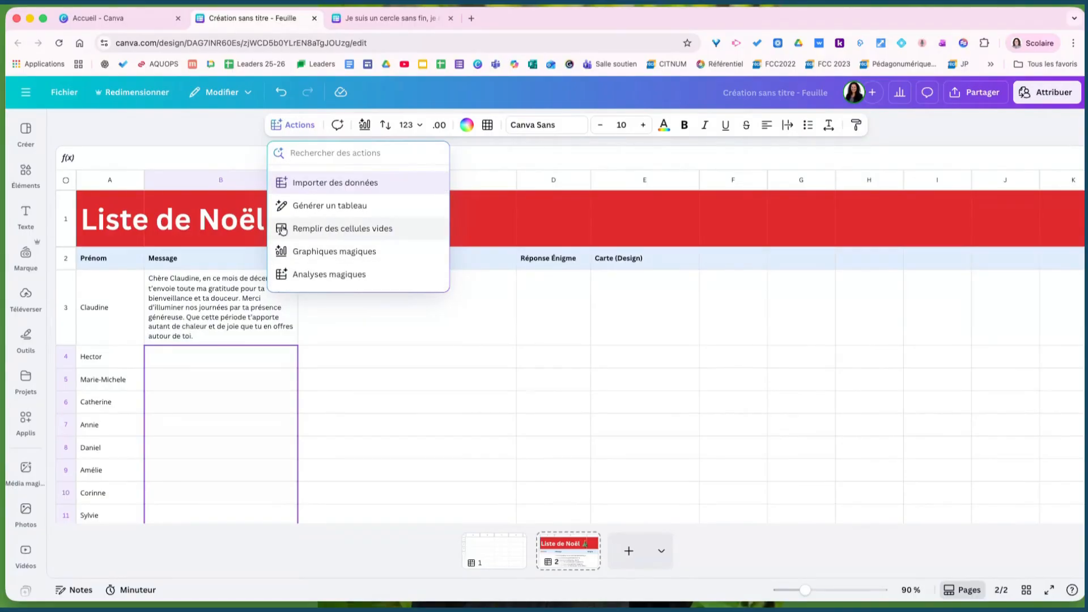
pyautogui.click(332, 229)
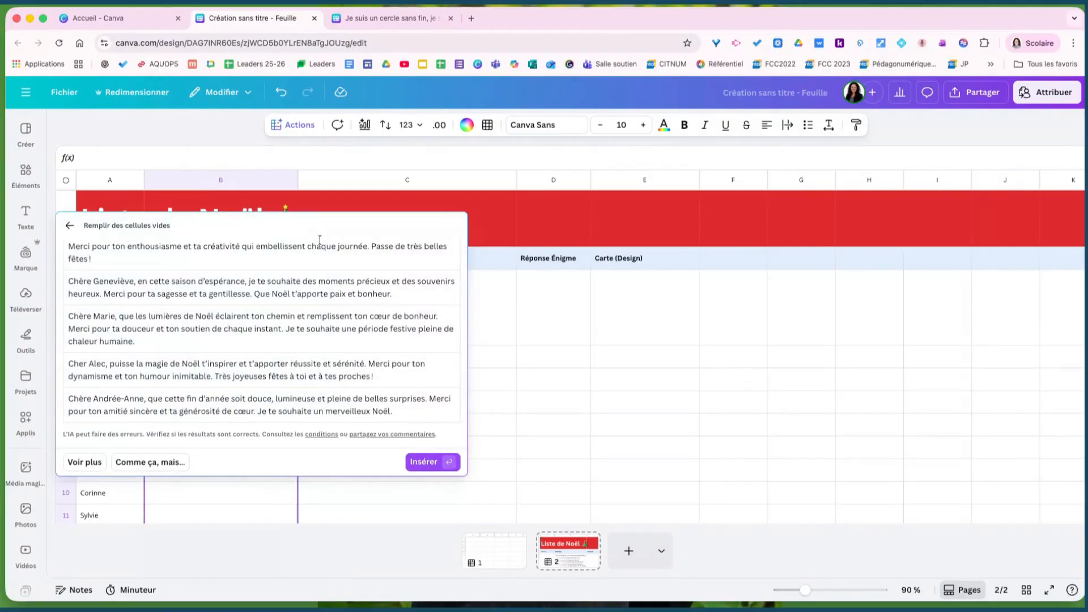
pyautogui.click(424, 462)
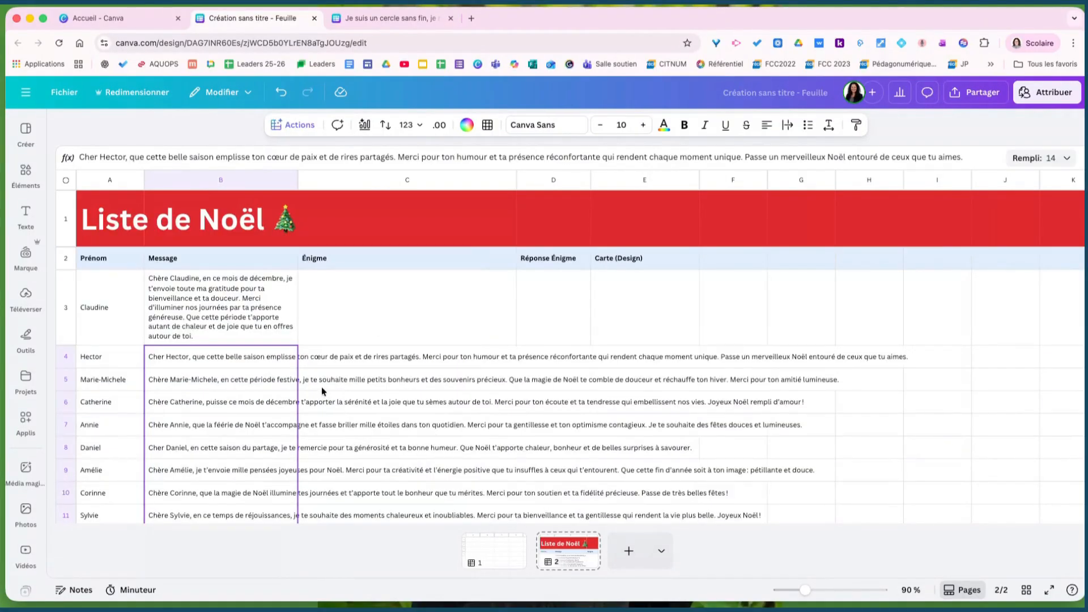
# Step: Wrap the text of the messages in B4 through B17 within their column
pyautogui.click(275, 361)
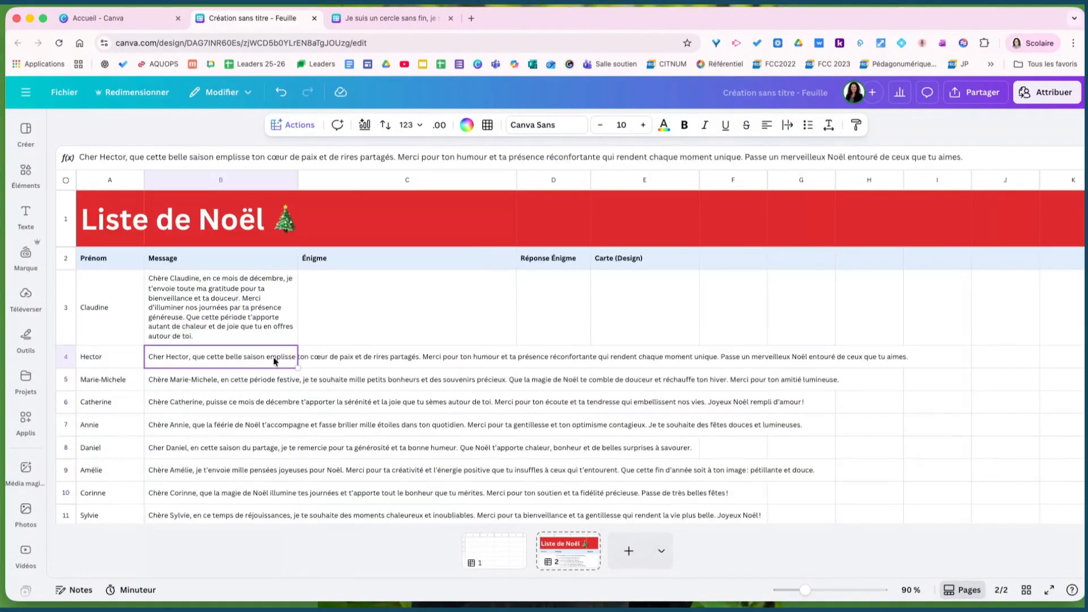
pyautogui.scroll(-5, 253, 430)
pyautogui.keyDown('shift'); pyautogui.click(254, 431); pyautogui.keyUp('shift')
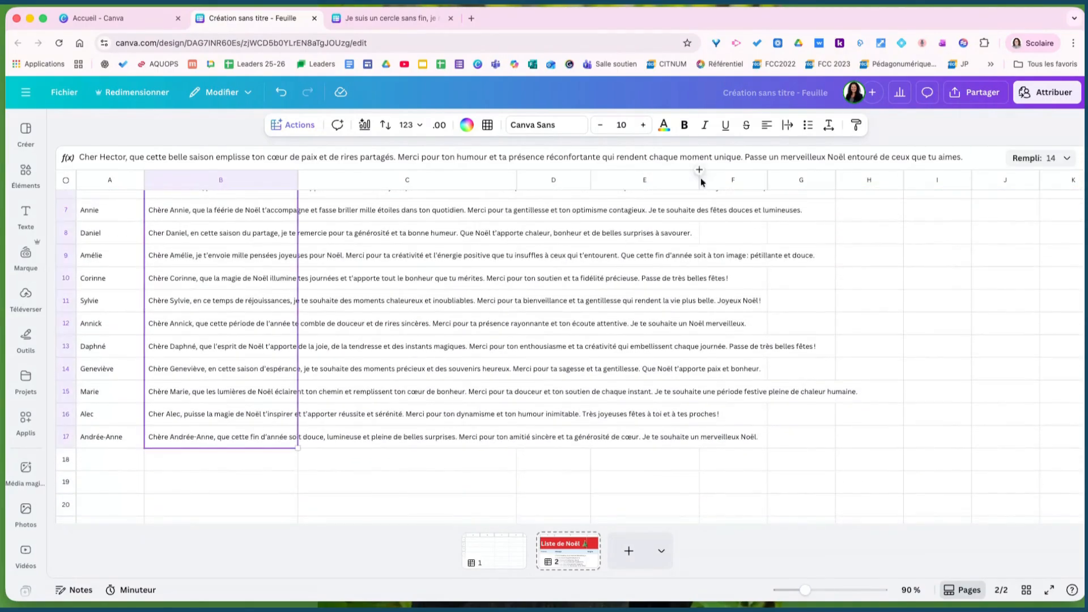
pyautogui.click(788, 125)
pyautogui.scroll(3, 340, 321)
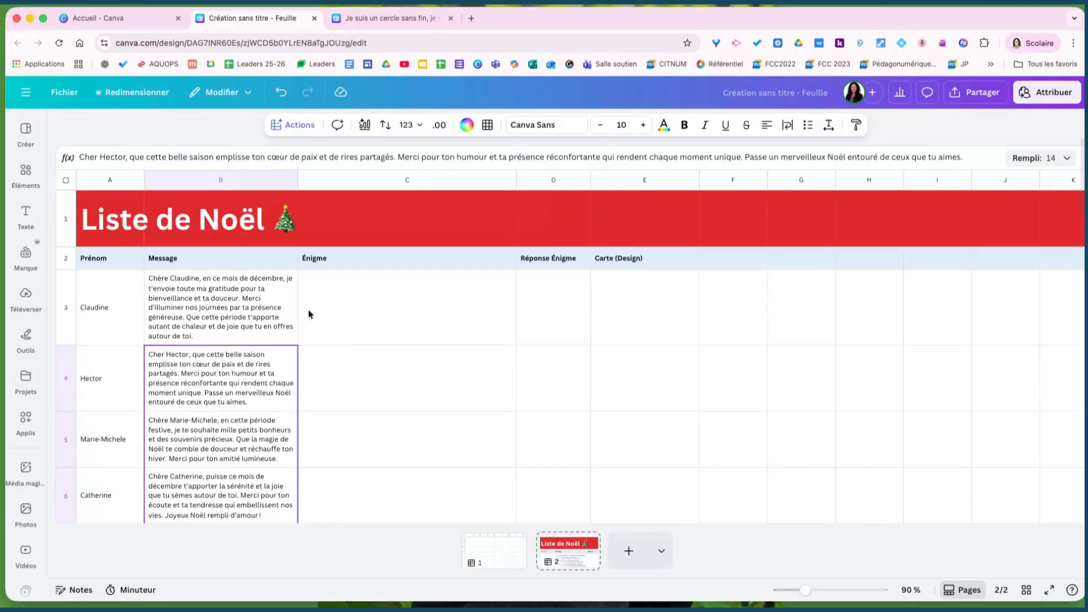
# Step: Rewrite the message in B4 with Magic Write using the prompt "Adapter le message pour une personne qui parle espagnol" and insert the result
pyautogui.click(177, 368)
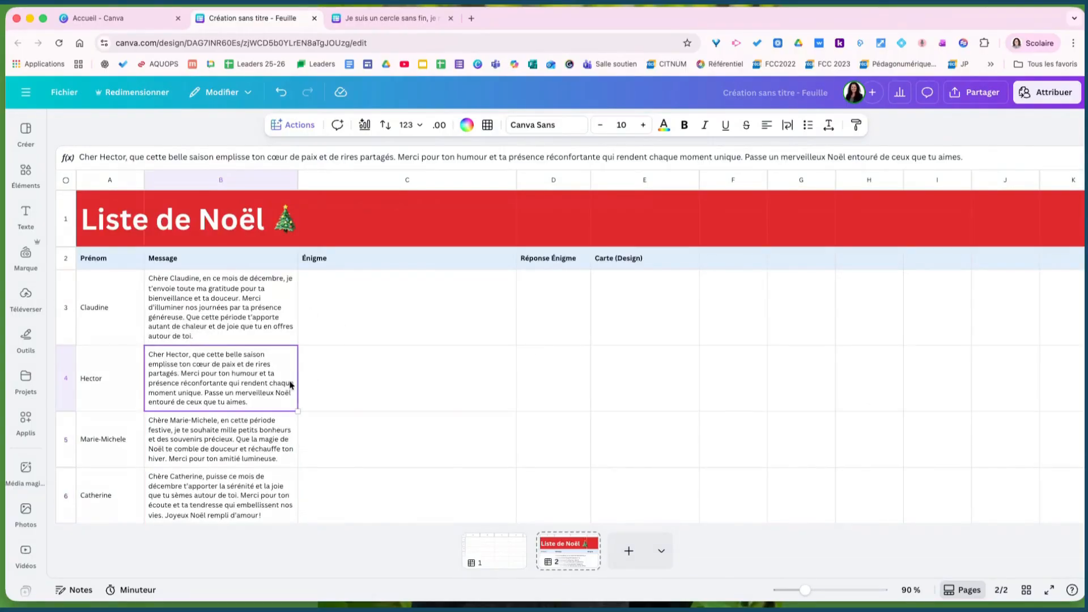
pyautogui.click(196, 325)
pyautogui.click(190, 372)
pyautogui.click(291, 125)
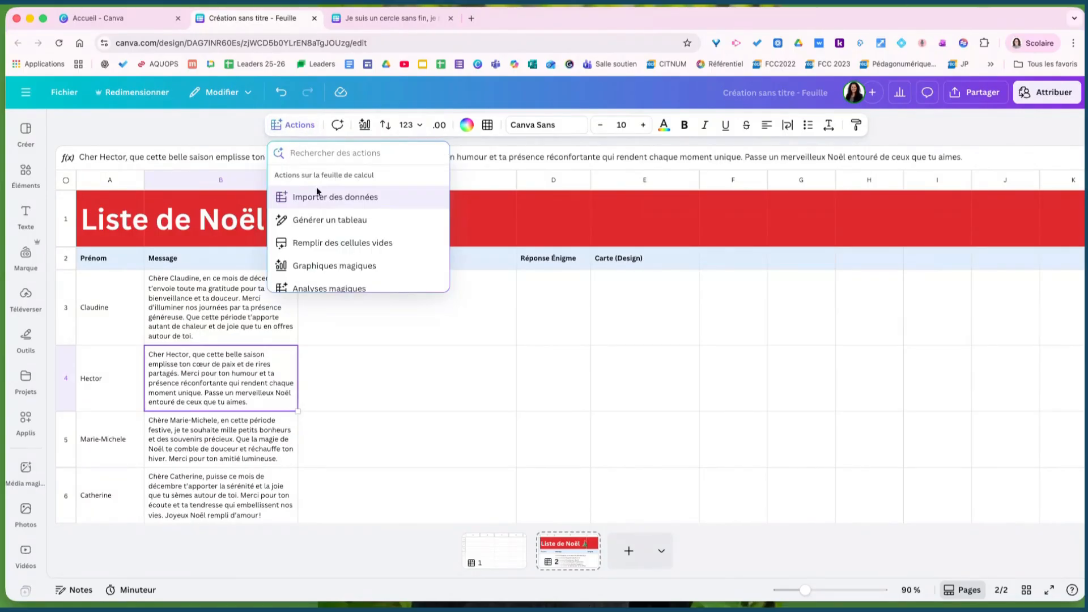
pyautogui.scroll(-2, 320, 243)
pyautogui.click(317, 255)
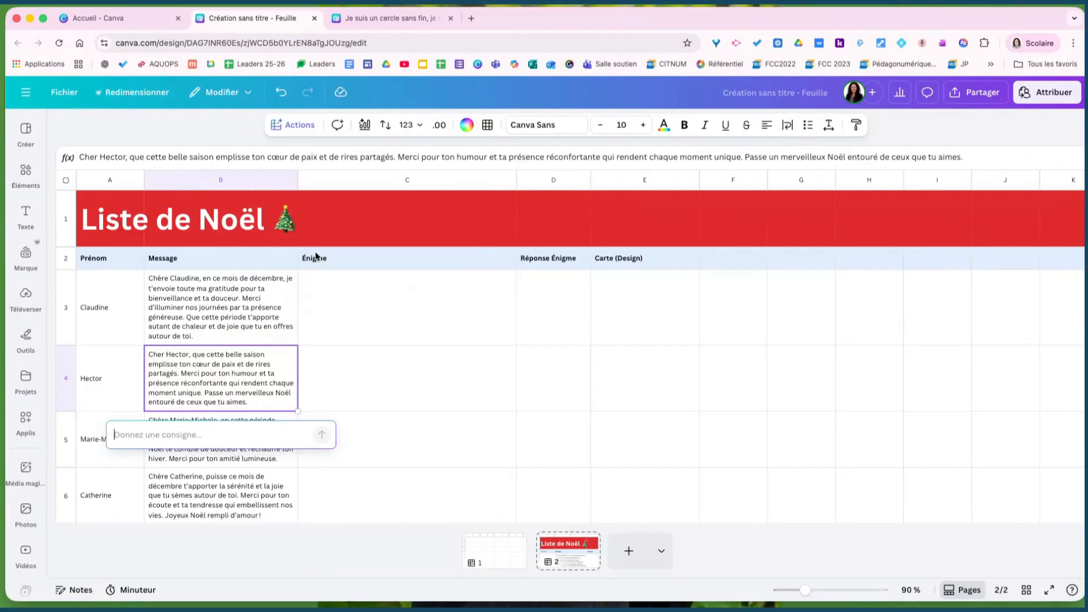
pyautogui.write('Adapte')
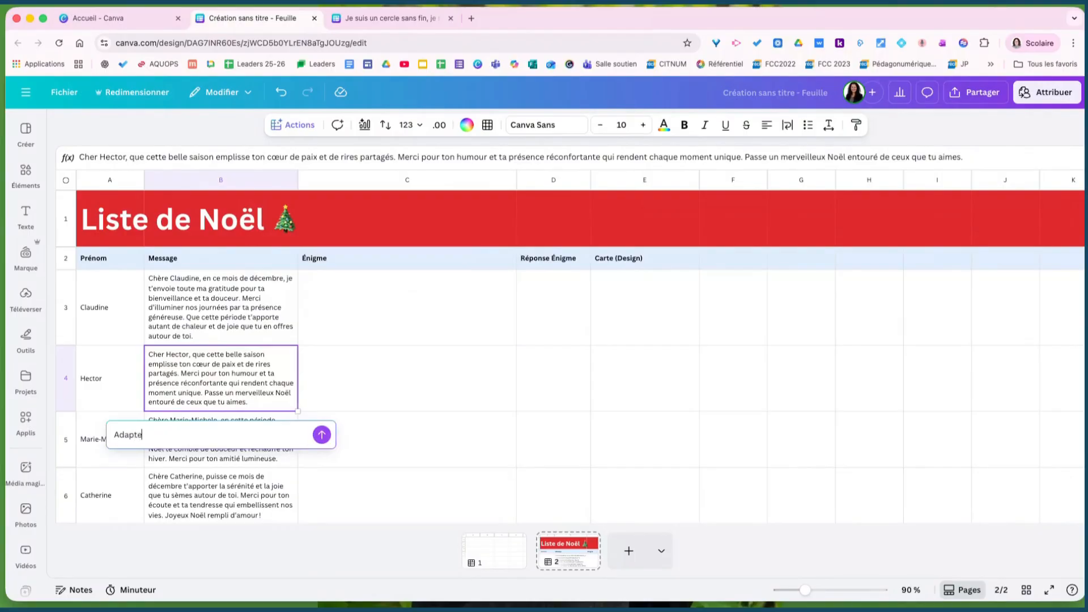
pyautogui.write('r le message pour une personne qu')
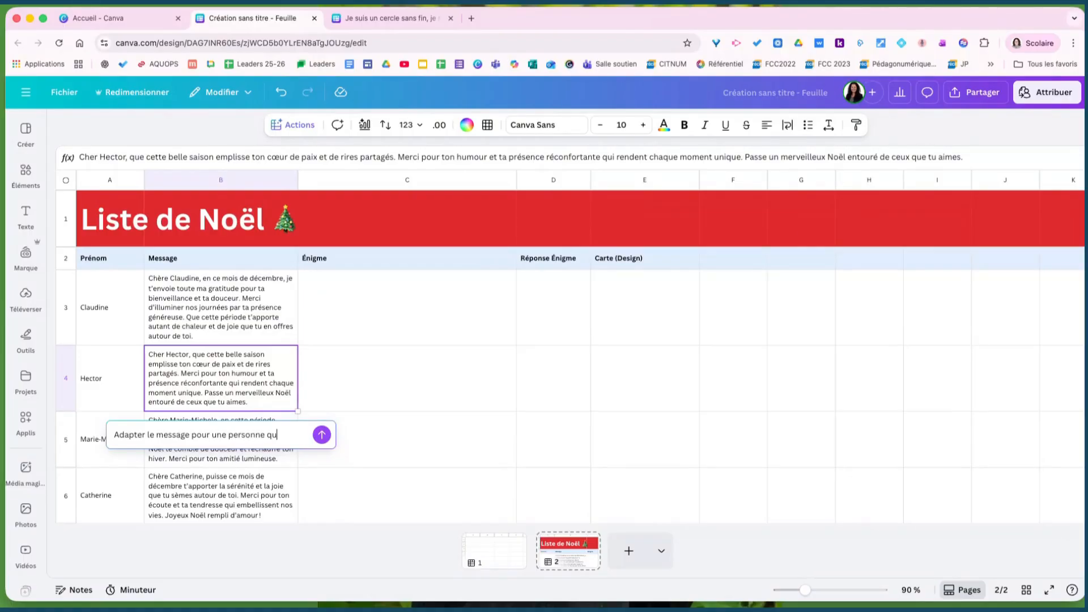
pyautogui.write('i parle espagnol')
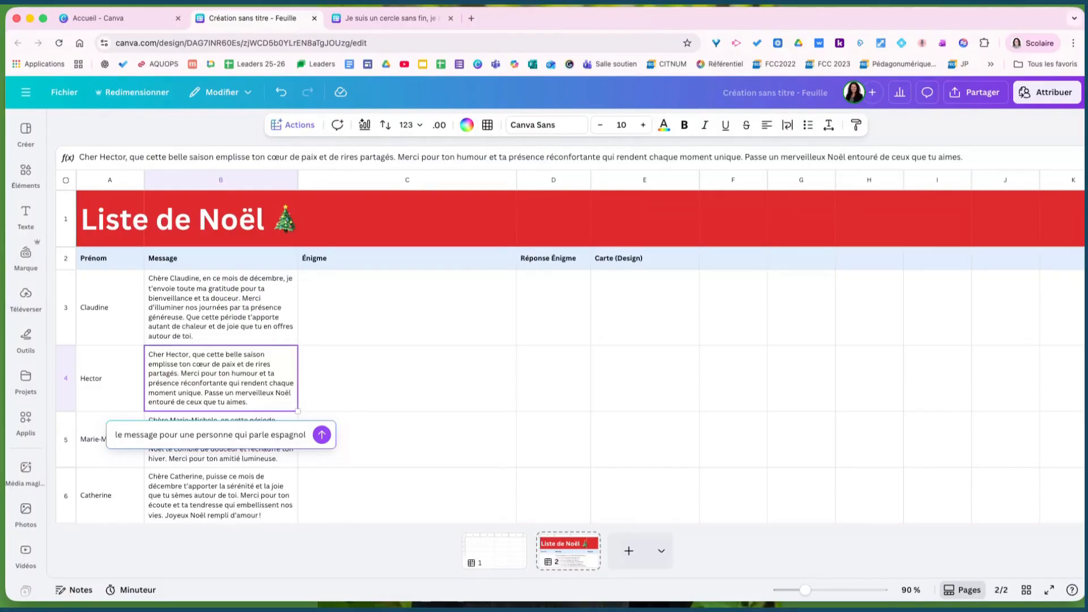
pyautogui.click(321, 435)
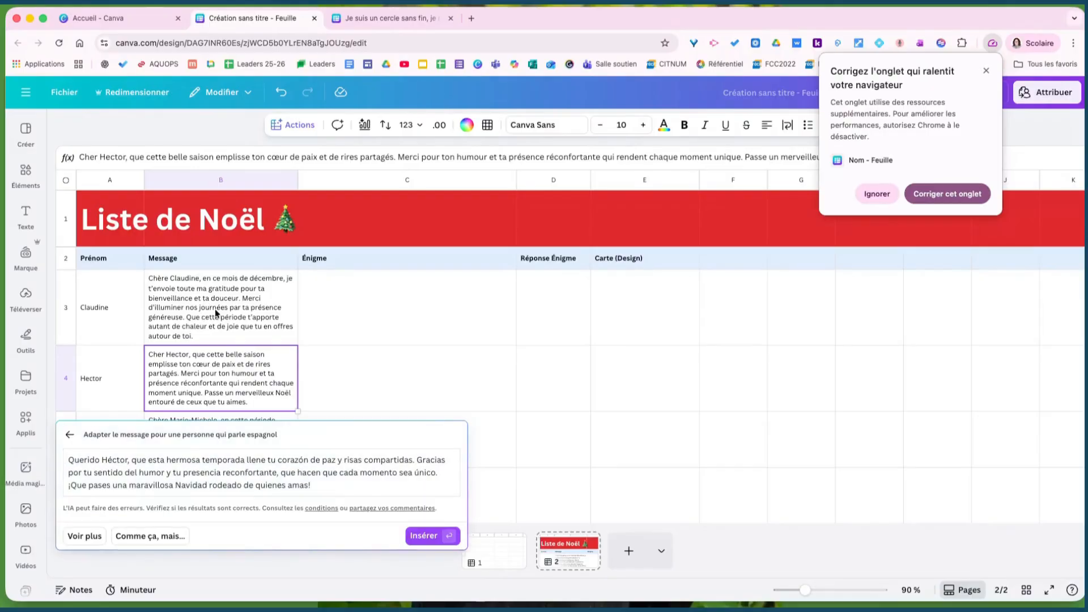
pyautogui.click(417, 536)
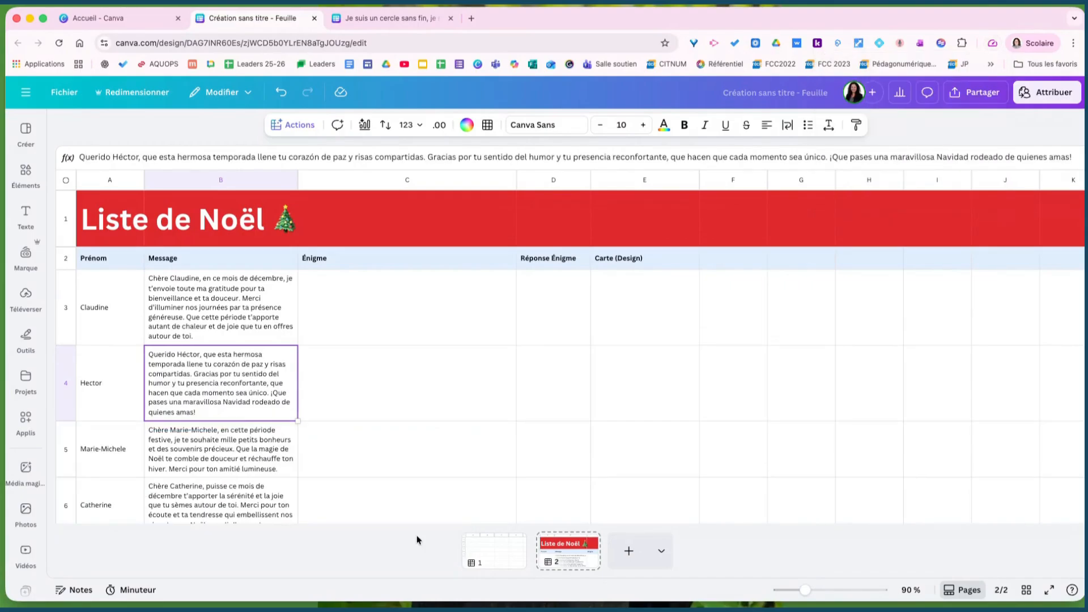
# Step: Generate a riddle in C3 with the prompt "Génère une petite énigme amusante sur l'hiver, de Noël ou de décembre", insert it and wrap its text
pyautogui.click(225, 449)
pyautogui.click(213, 396)
pyautogui.click(335, 315)
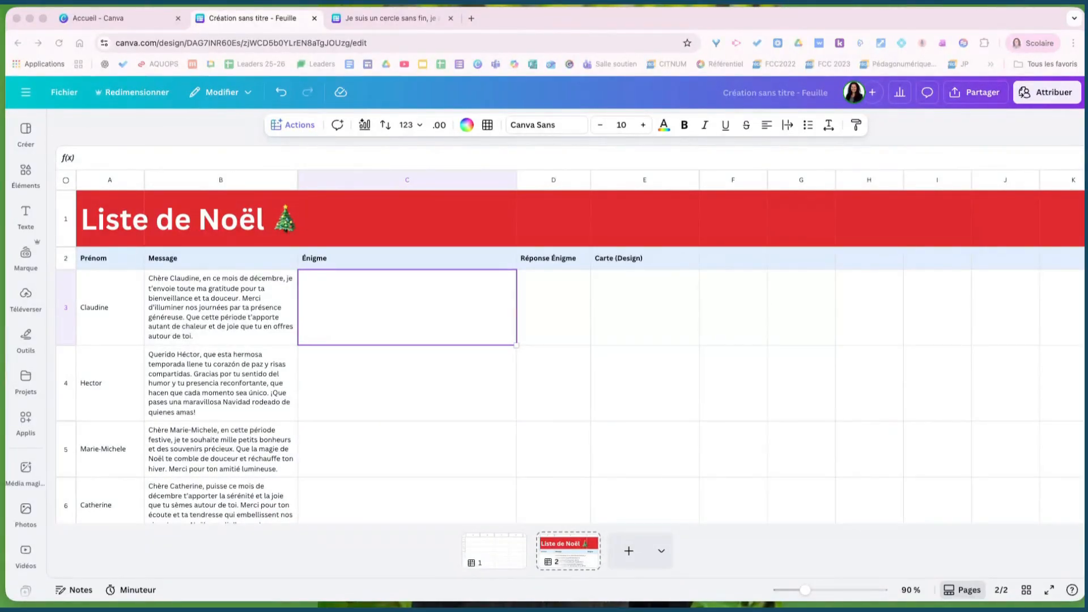
pyautogui.click(340, 368)
pyautogui.click(340, 312)
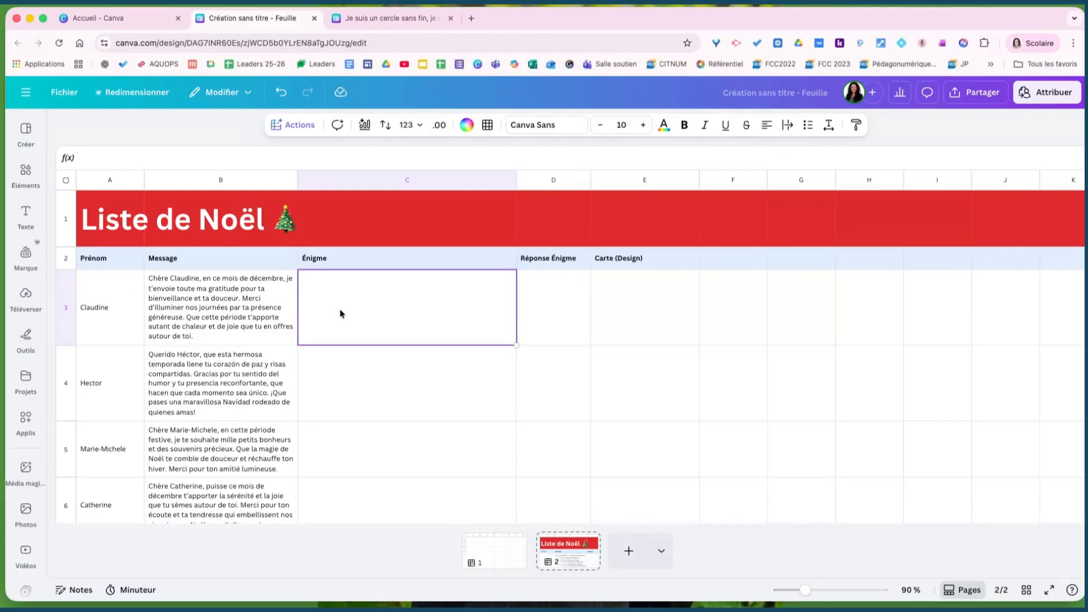
pyautogui.click(299, 125)
pyautogui.scroll(-3, 321, 219)
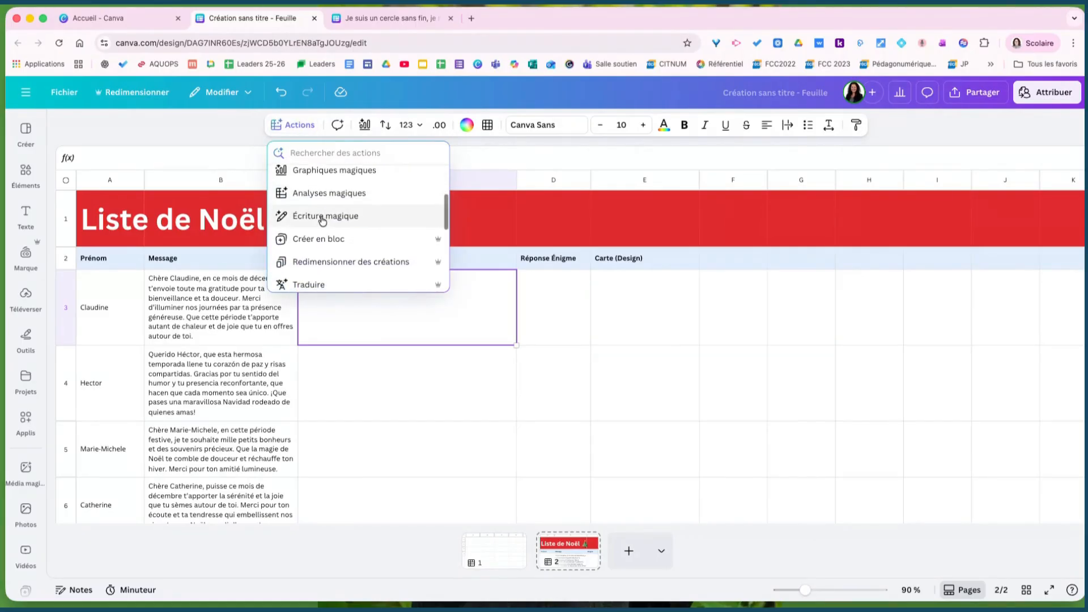
pyautogui.click(321, 218)
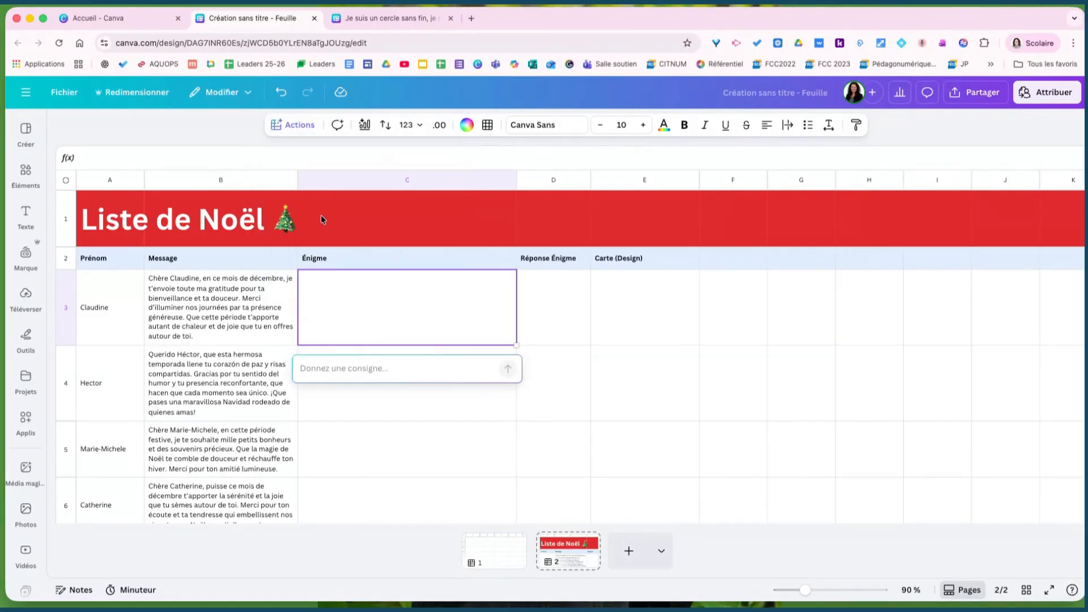
pyautogui.press('super+v')
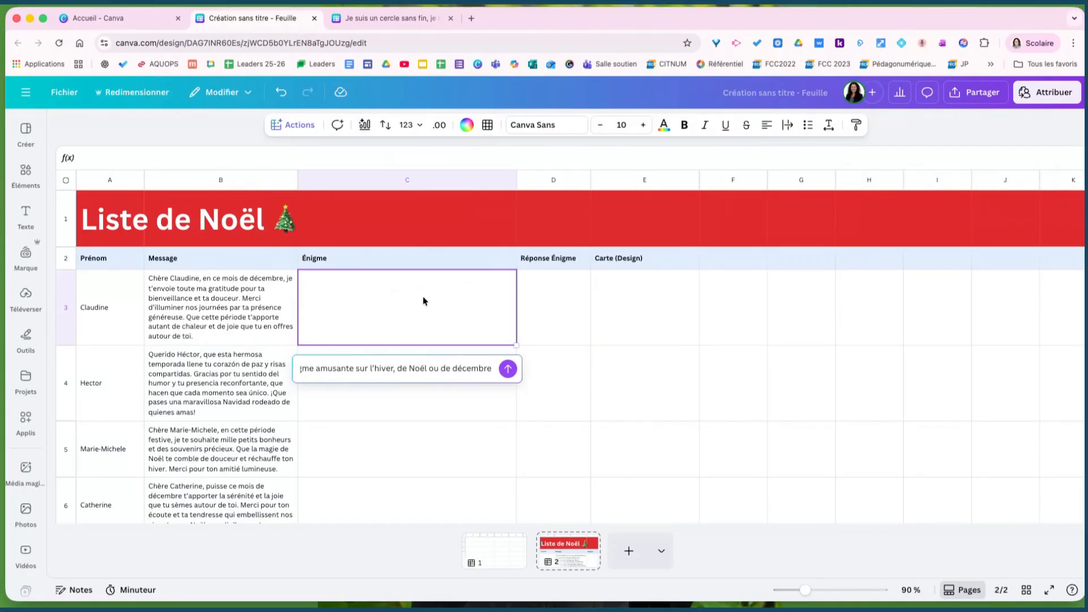
pyautogui.click(507, 369)
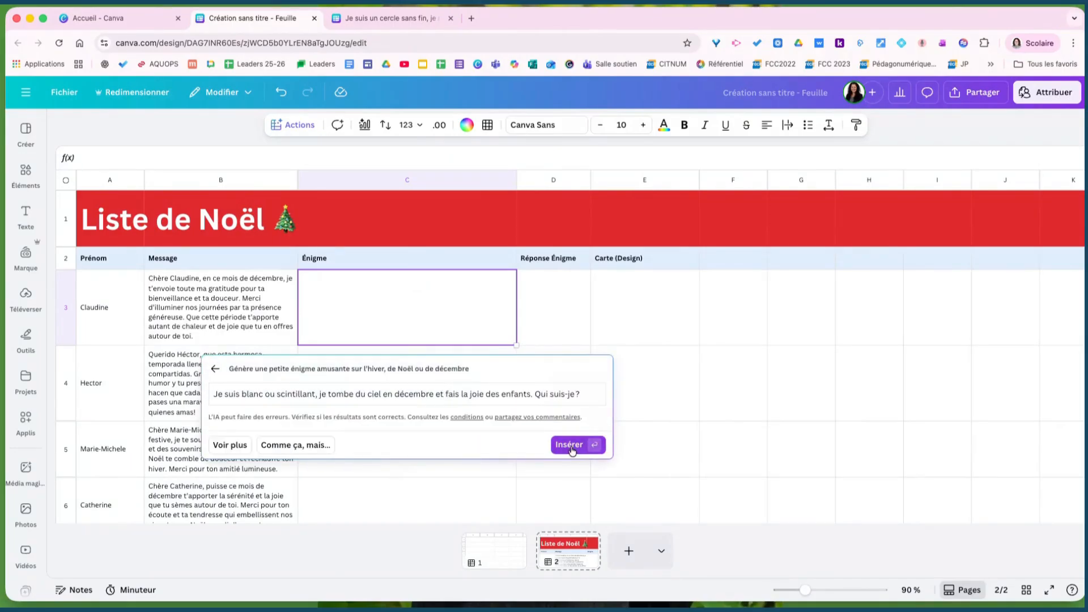
pyautogui.click(572, 444)
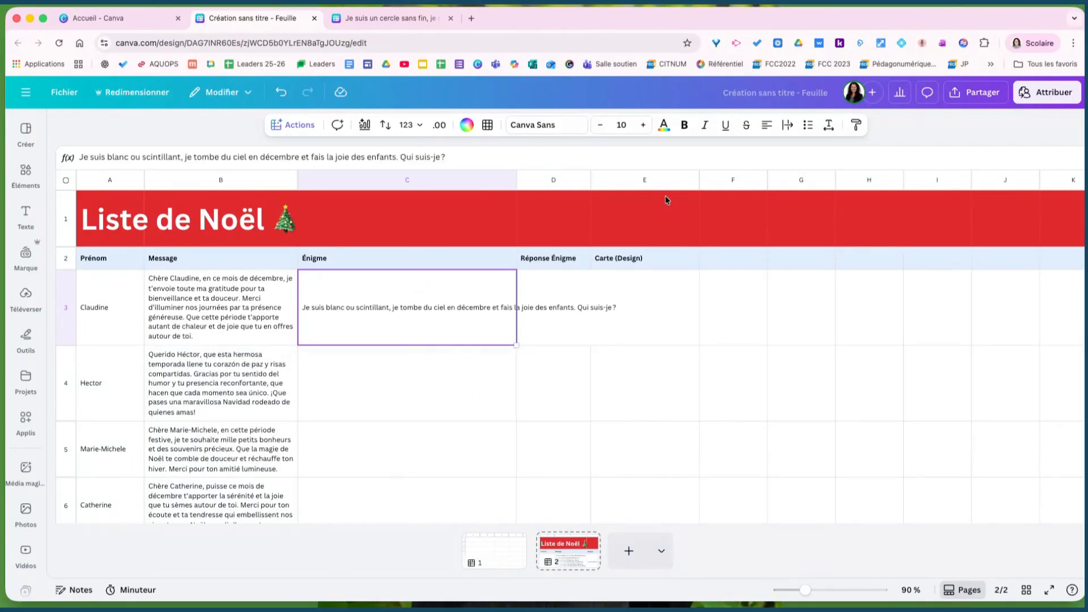
pyautogui.click(787, 125)
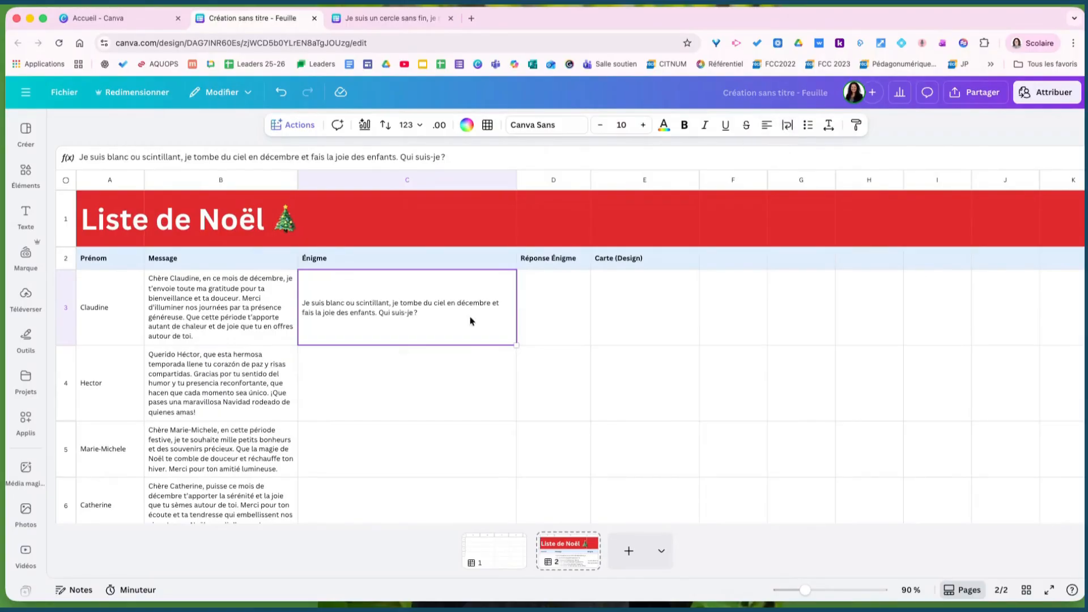
# Step: Fill the empty Énigme cells from C4 to C17 with AI-generated riddles using Fill Empty Cells, and insert them
pyautogui.click(396, 361)
pyautogui.scroll(-10, 395, 362)
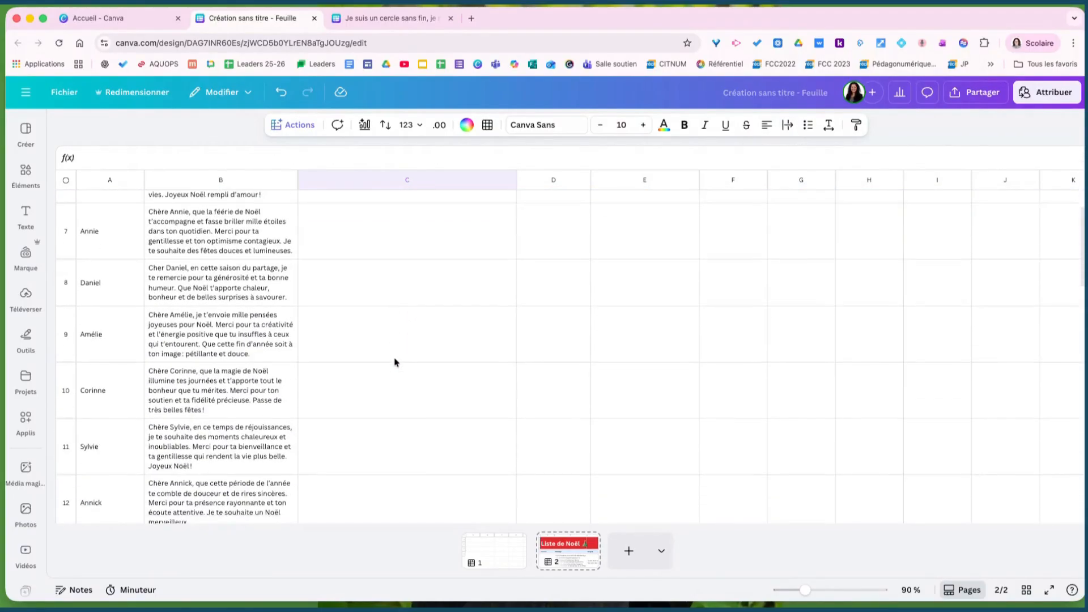
pyautogui.scroll(-10, 395, 362)
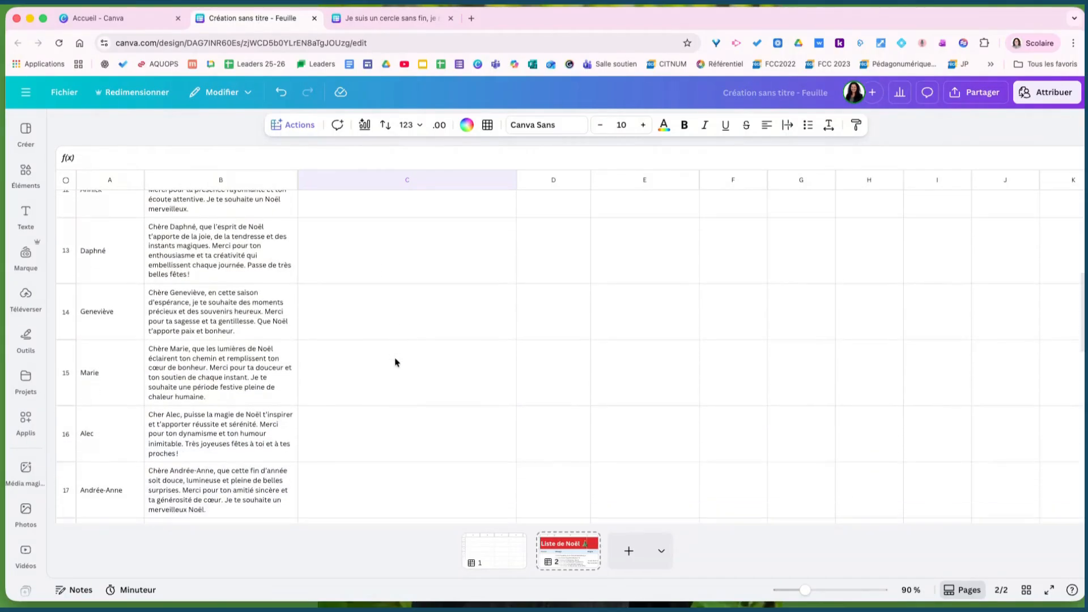
pyautogui.scroll(2, 394, 355)
pyautogui.moveTo(397, 221); pyautogui.dragTo(389, 316)
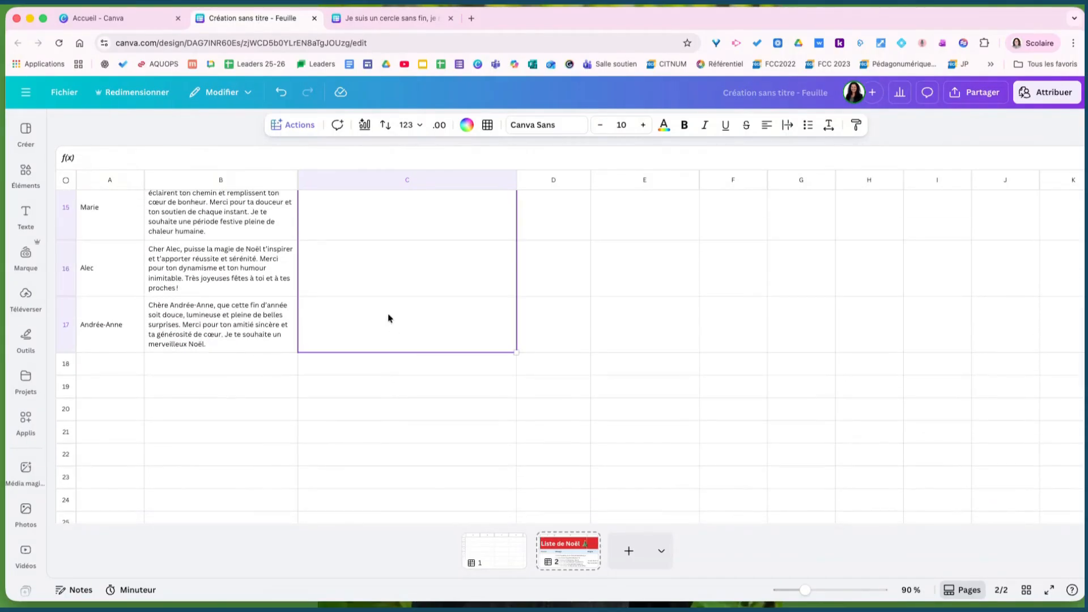
pyautogui.click(309, 126)
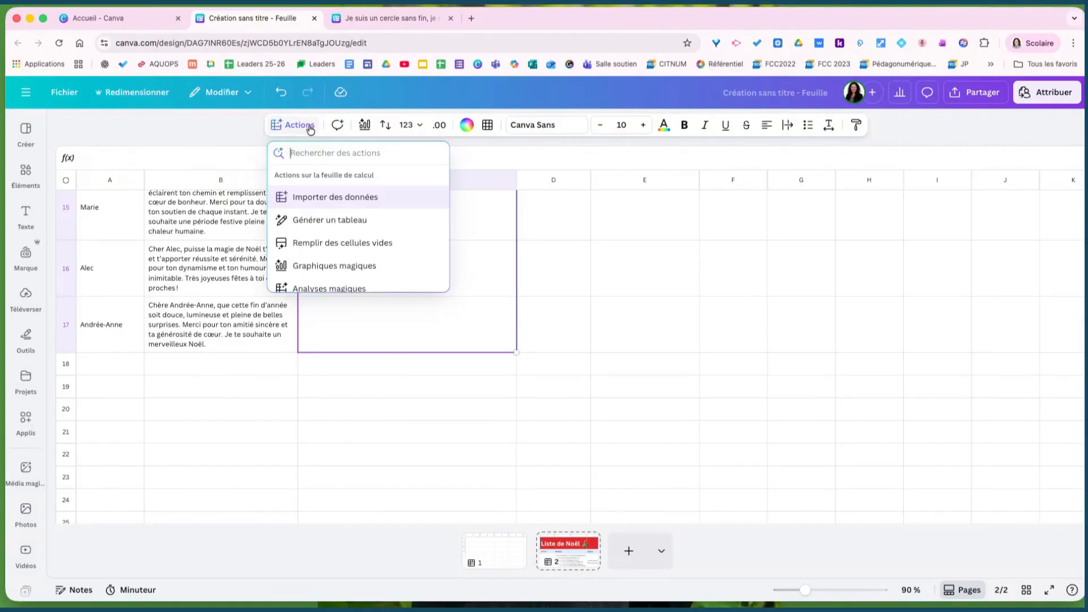
pyautogui.click(328, 244)
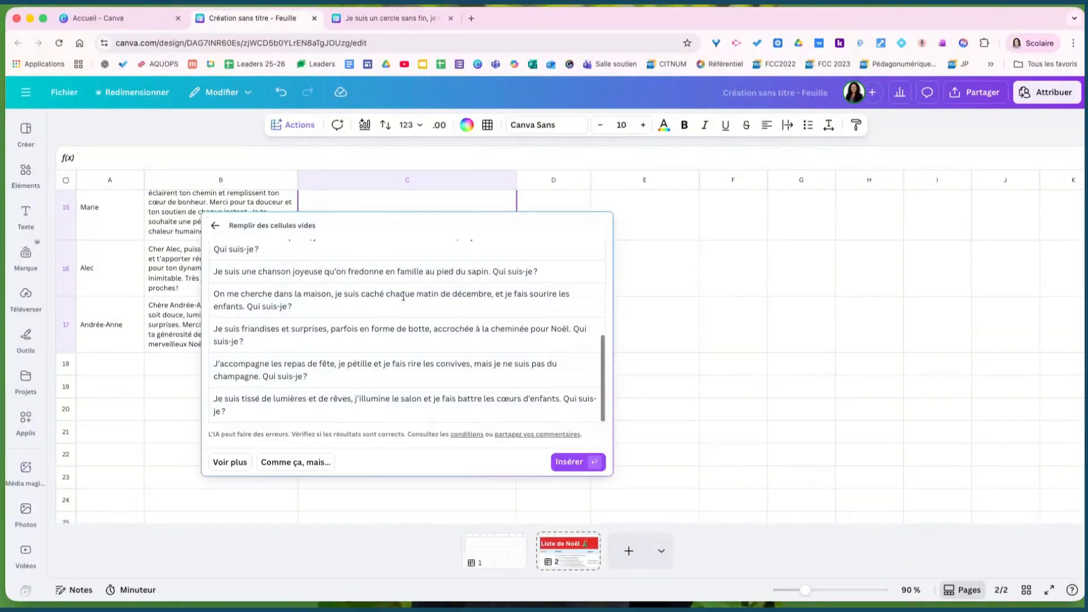
pyautogui.click(566, 462)
# Step: Wrap the text of the riddles in C4 through C17 and widen the Réponse Énigme column
pyautogui.click(435, 332)
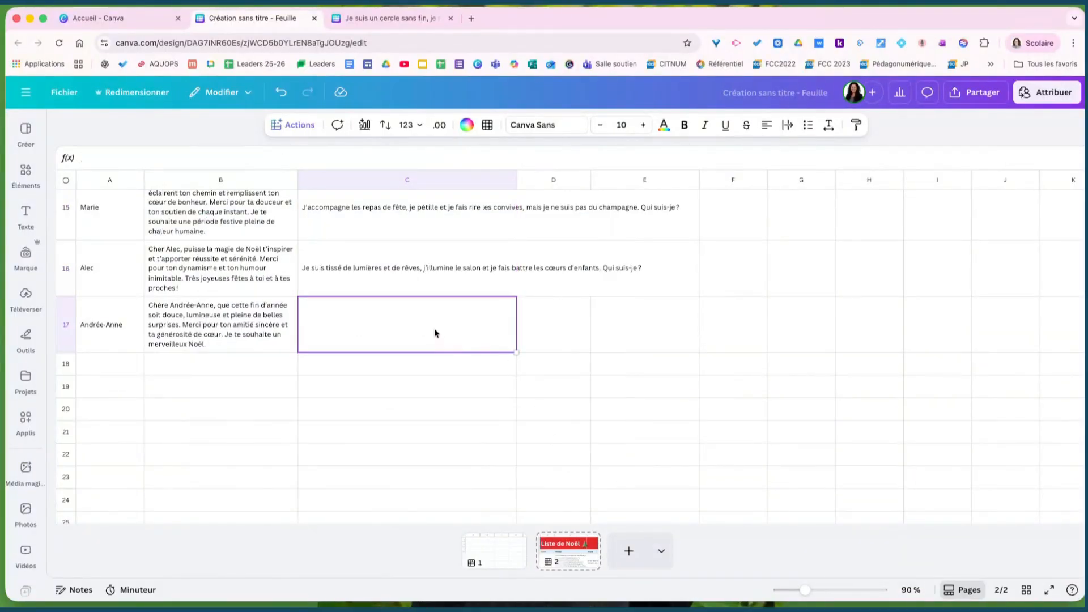
pyautogui.scroll(1, 434, 328)
pyautogui.scroll(10, 430, 320)
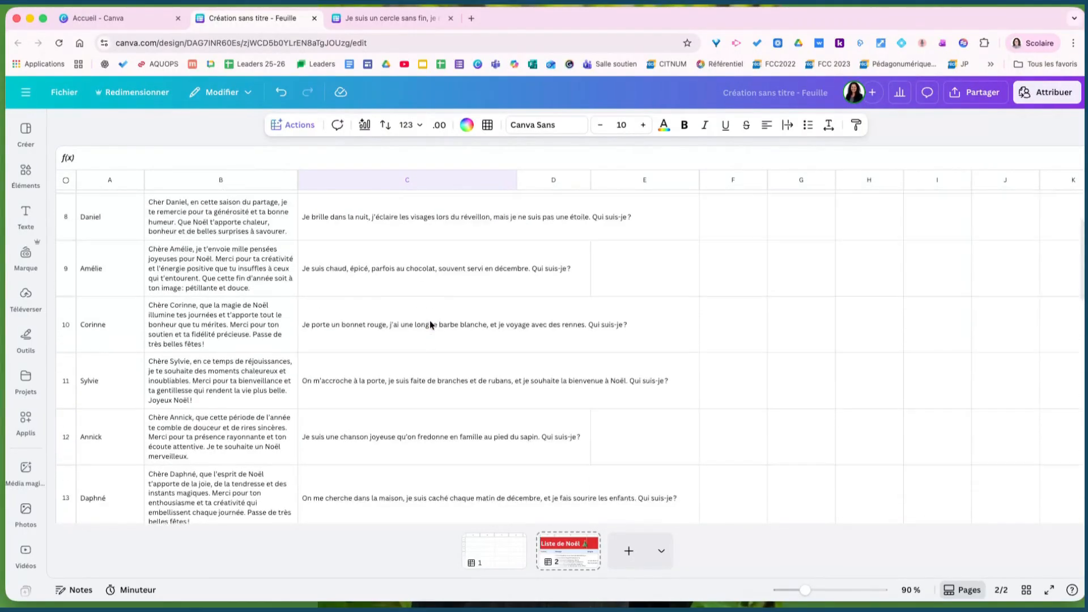
pyautogui.click(430, 325)
pyautogui.click(413, 368)
pyautogui.scroll(-5, 405, 377)
pyautogui.scroll(-8, 406, 377)
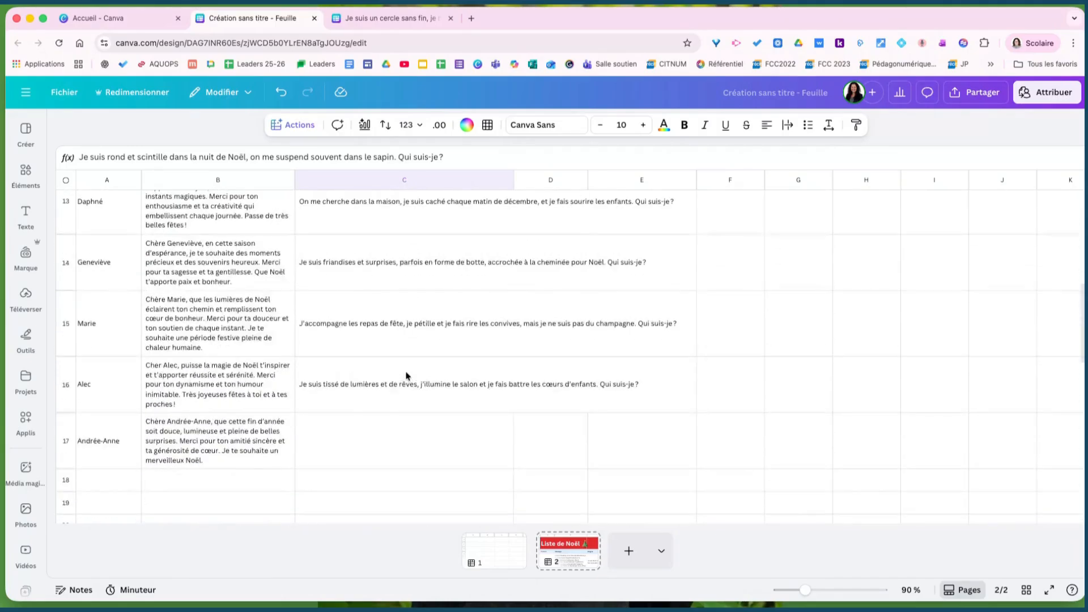
pyautogui.keyDown('shift'); pyautogui.click(406, 374); pyautogui.keyUp('shift')
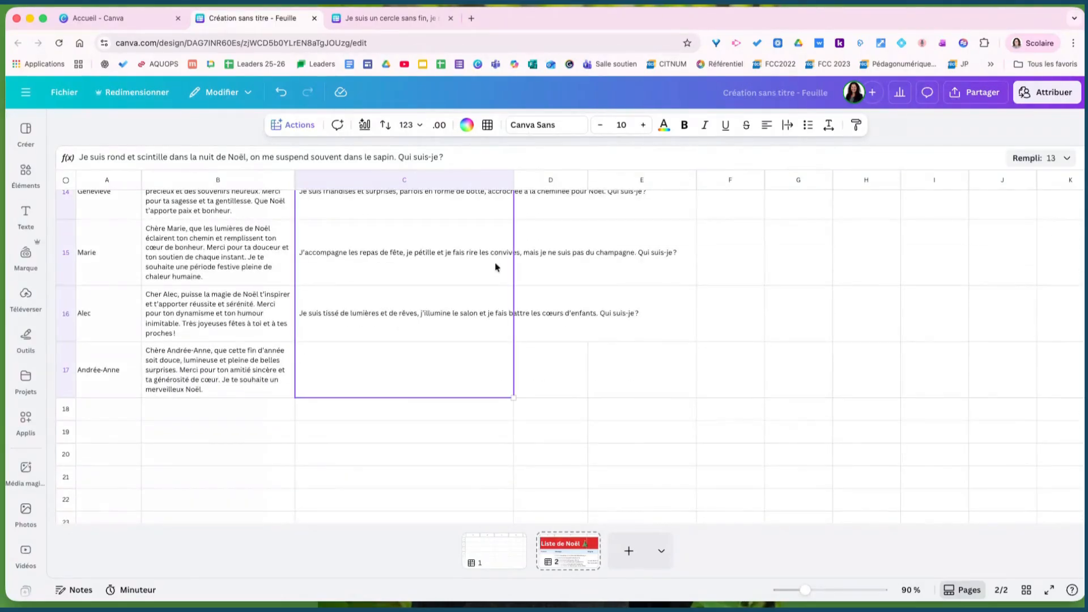
pyautogui.click(788, 126)
pyautogui.scroll(13, 403, 272)
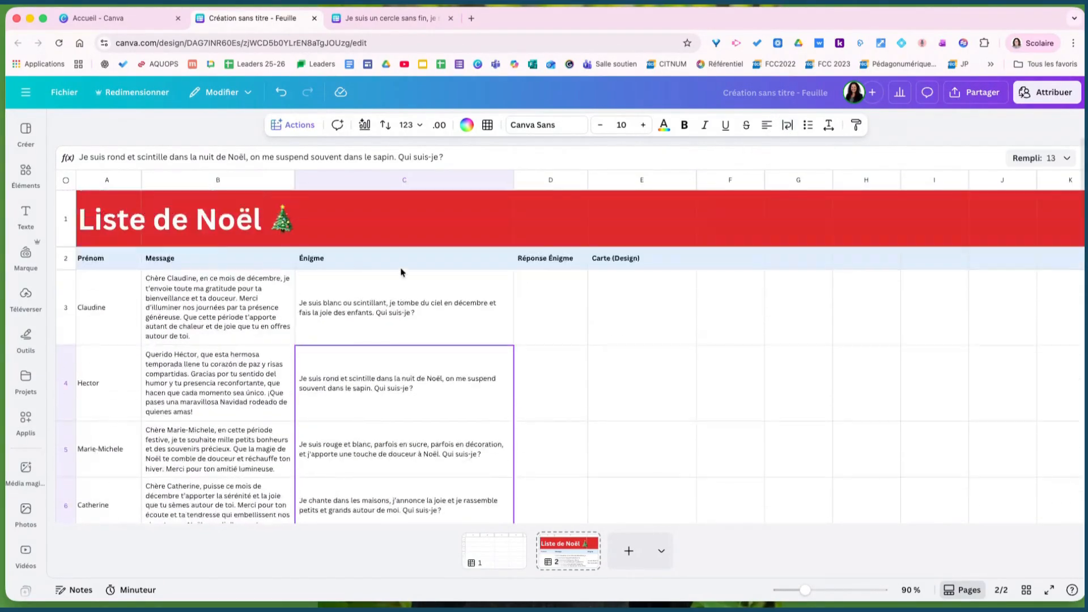
pyautogui.moveTo(587, 176); pyautogui.dragTo(633, 182)
# Step: Fill the empty Réponse Énigme cells using Fill Empty Cells on C3 through D17, and insert the generated answers
pyautogui.click(561, 290)
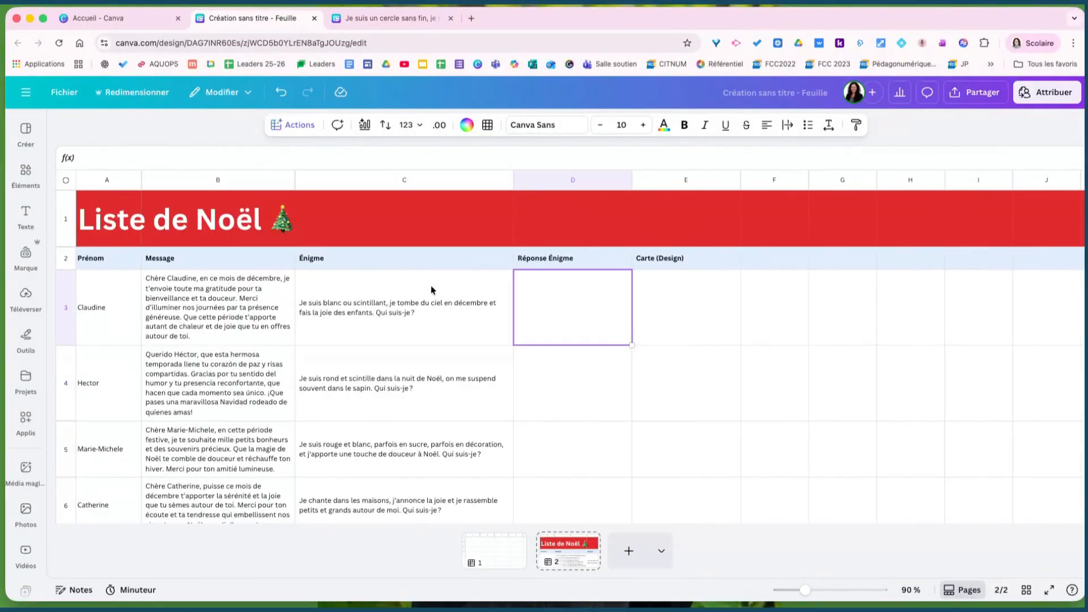
pyautogui.click(342, 297)
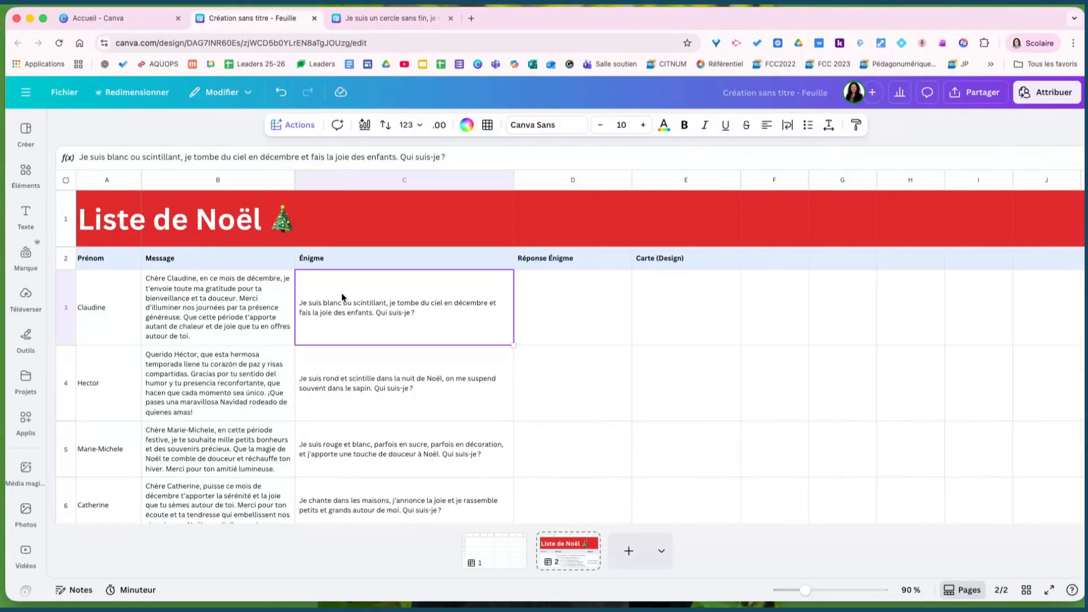
pyautogui.keyDown('shift'); pyautogui.click(542, 304); pyautogui.keyUp('shift')
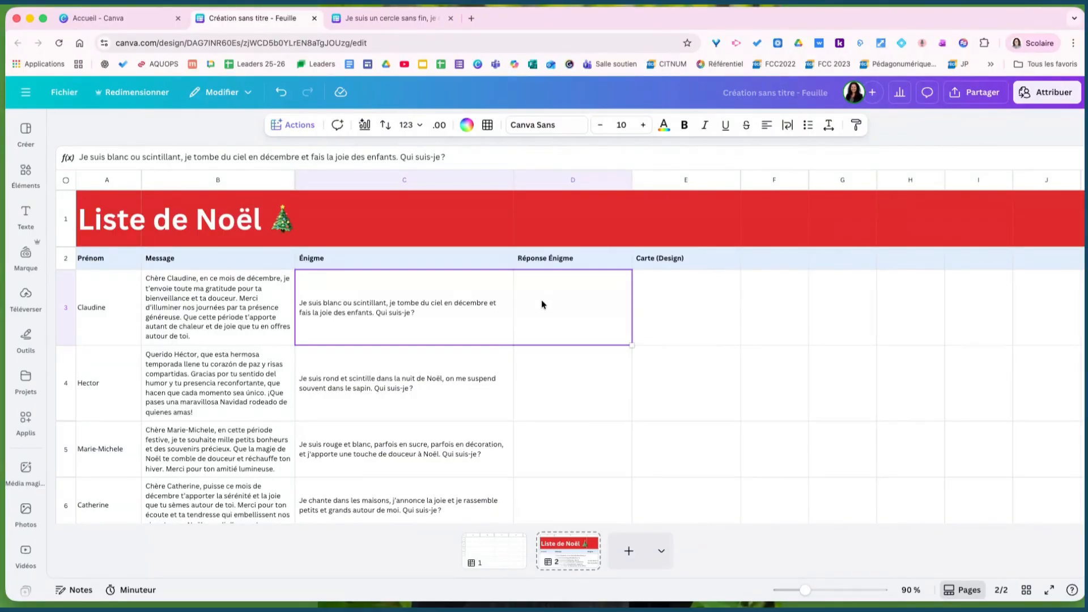
pyautogui.scroll(-5, 541, 304)
pyautogui.scroll(-6, 542, 301)
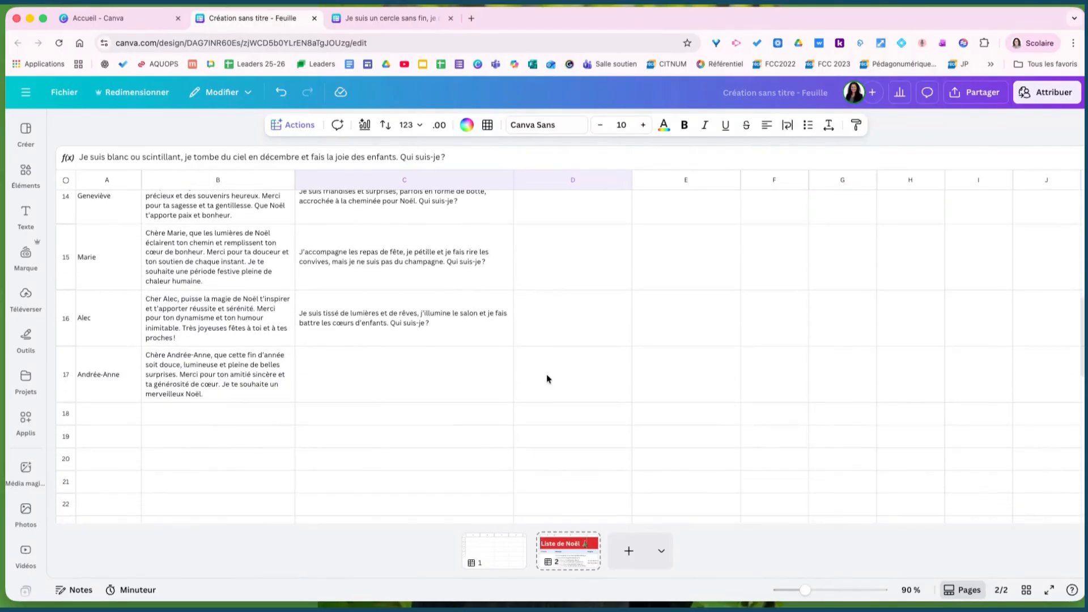
pyautogui.keyDown('shift'); pyautogui.click(547, 374); pyautogui.keyUp('shift')
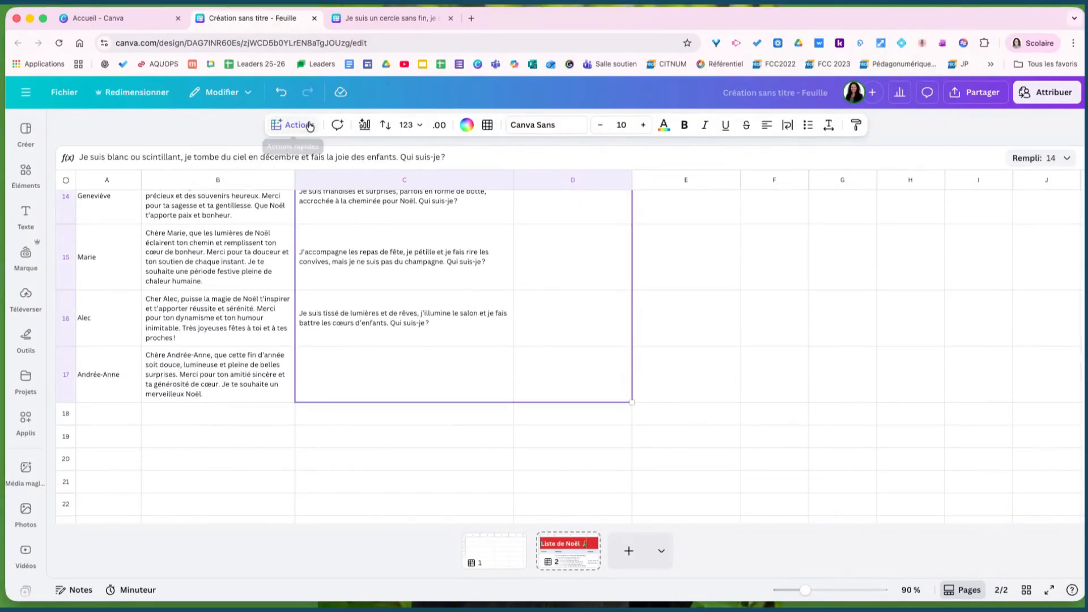
pyautogui.click(310, 126)
pyautogui.click(333, 242)
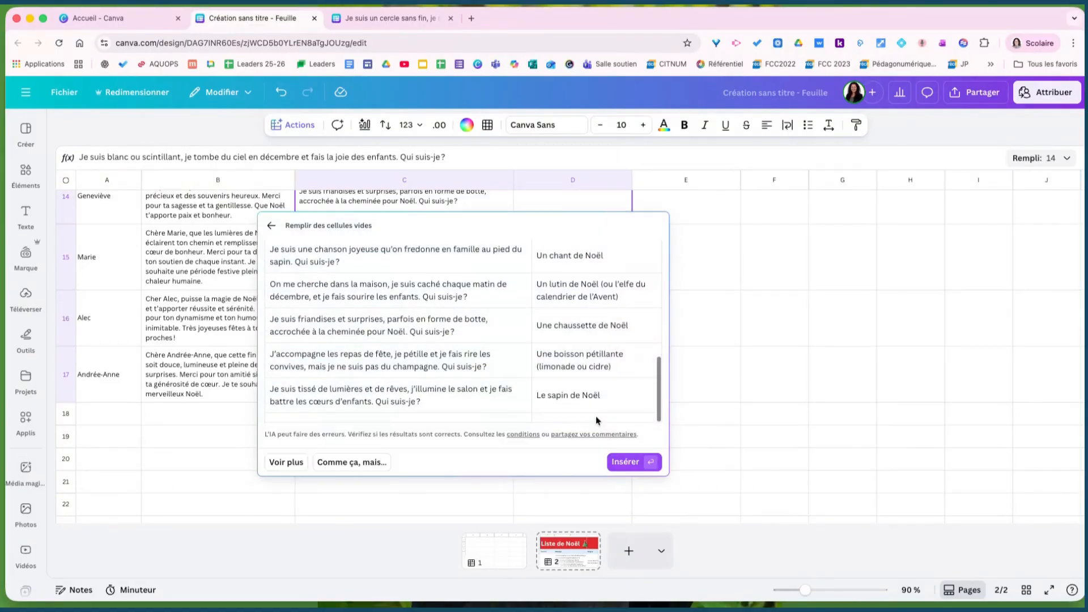
pyautogui.click(625, 461)
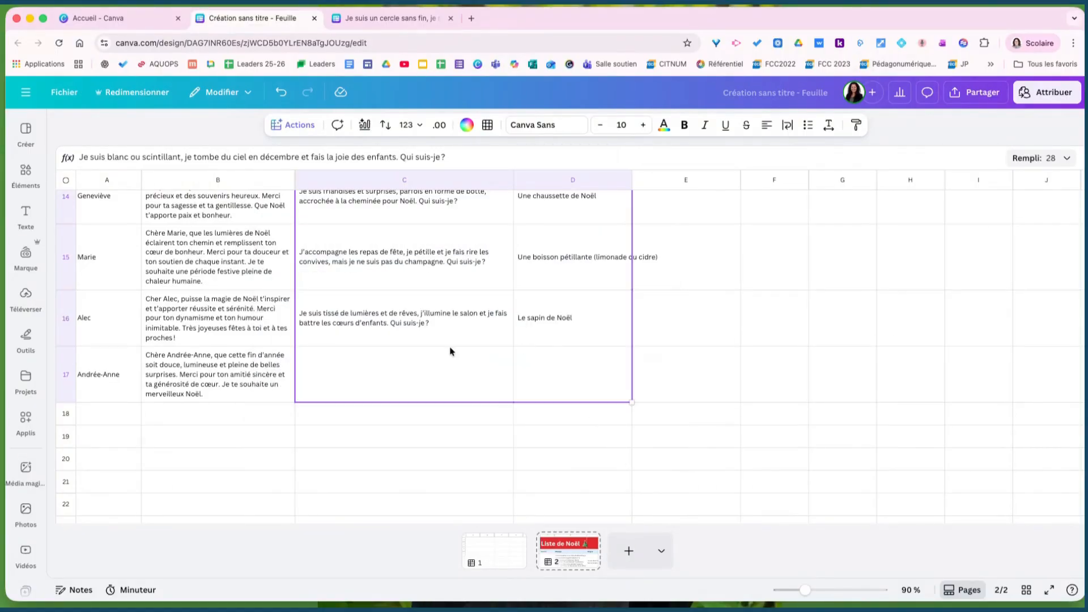
pyautogui.click(508, 360)
pyautogui.click(576, 371)
pyautogui.scroll(3, 510, 414)
pyautogui.click(386, 464)
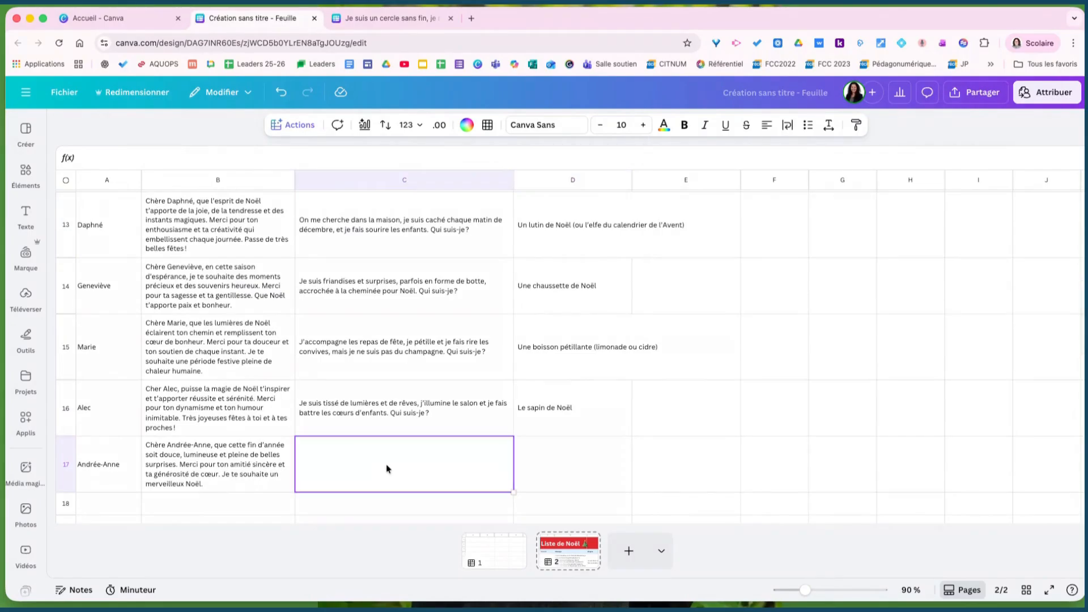
# Step: Wrap the text of the riddle answers in D3 through D16
pyautogui.scroll(15, 512, 425)
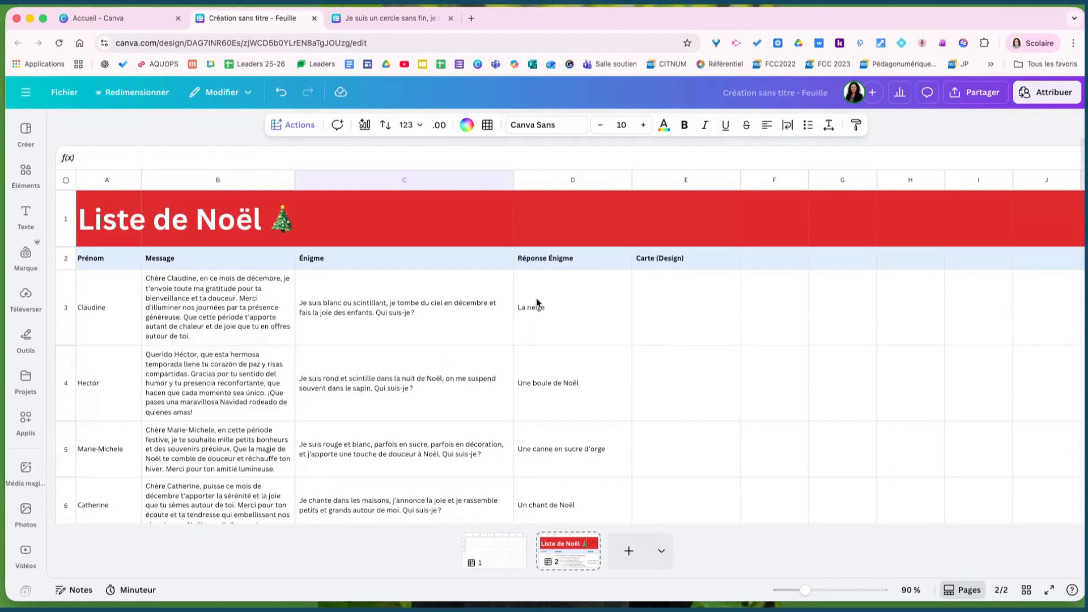
pyautogui.click(537, 305)
pyautogui.scroll(-8, 560, 365)
pyautogui.scroll(-5, 560, 365)
pyautogui.keyDown('shift'); pyautogui.click(560, 361); pyautogui.keyUp('shift')
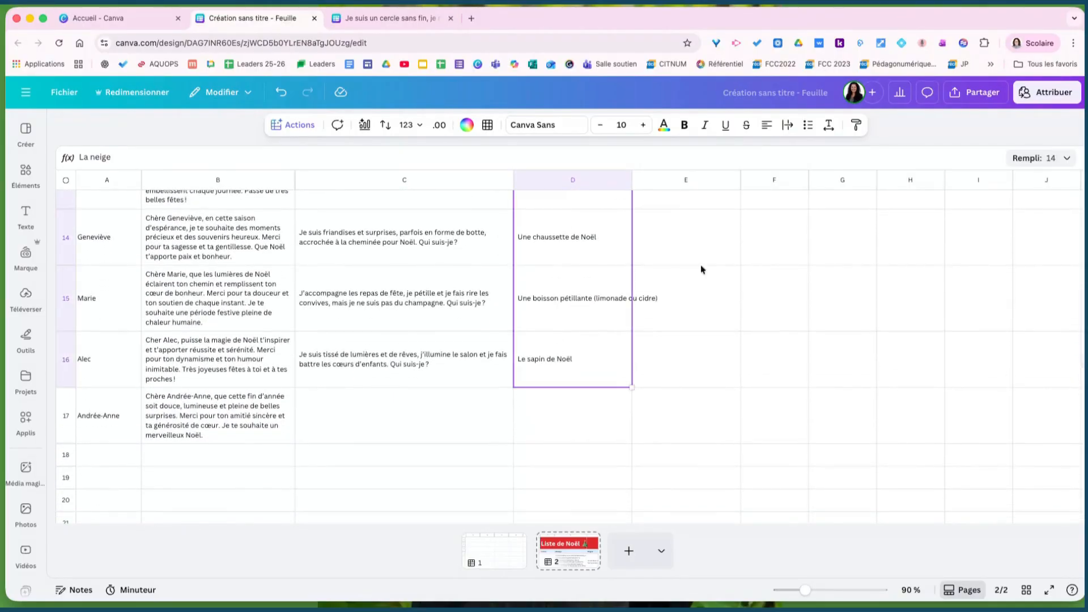
pyautogui.click(789, 128)
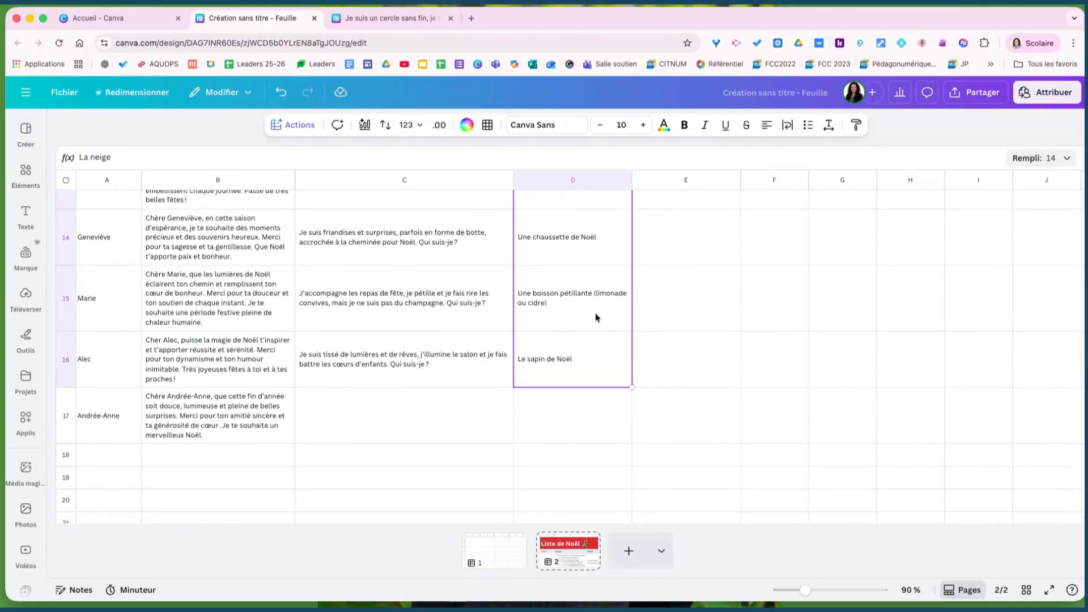
pyautogui.click(571, 390)
# Step: Start Bulk Create (Créer en bloc) from cell E3 in the Carte (Design) column
pyautogui.scroll(5, 573, 389)
pyautogui.scroll(8, 572, 389)
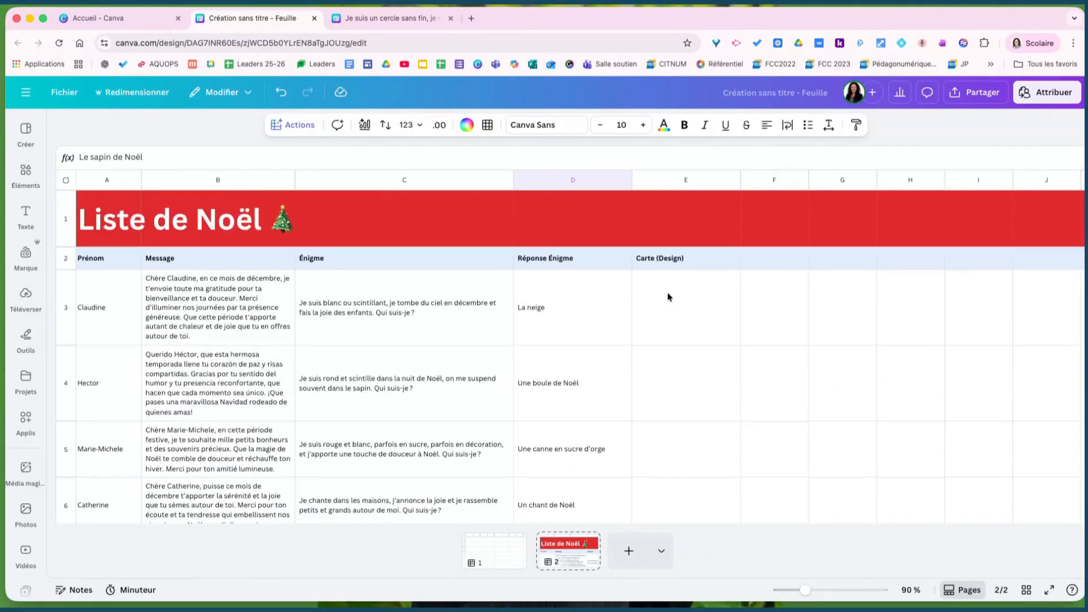
pyautogui.click(667, 296)
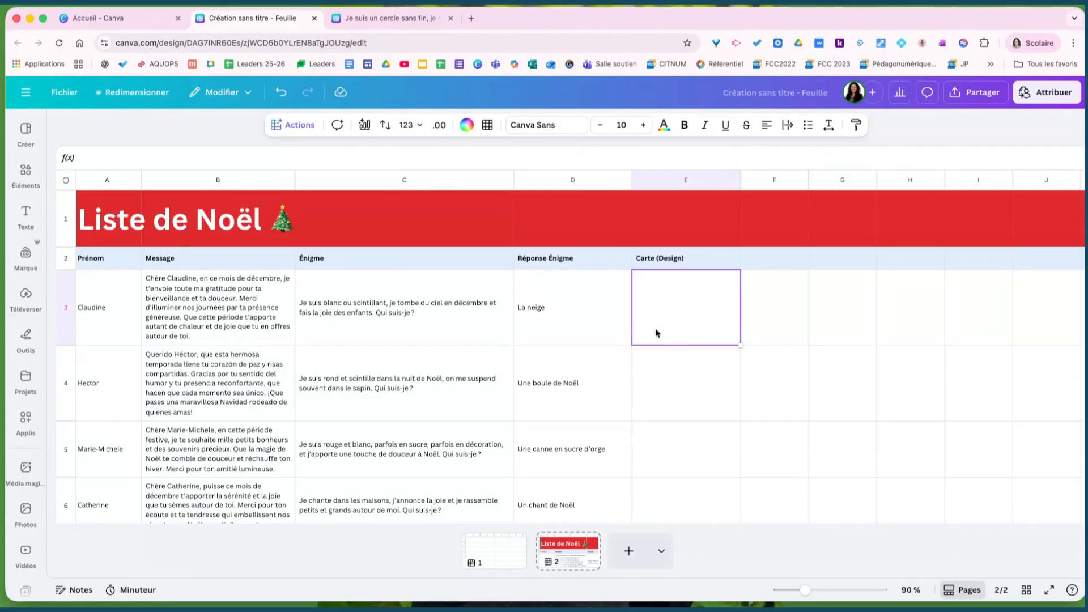
pyautogui.click(292, 125)
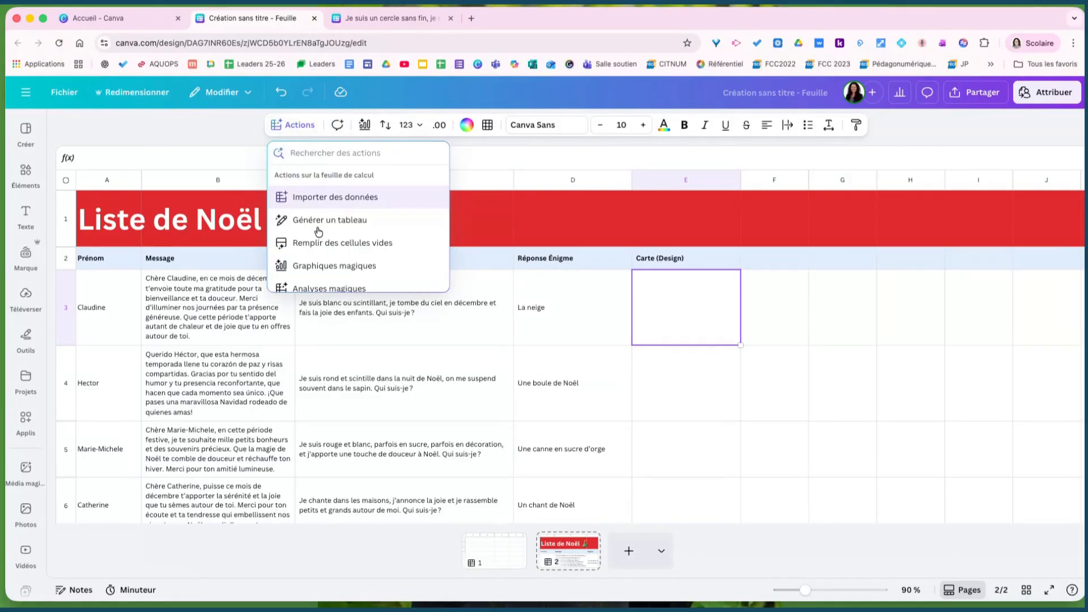
pyautogui.scroll(-2, 319, 229)
pyautogui.scroll(-1, 319, 230)
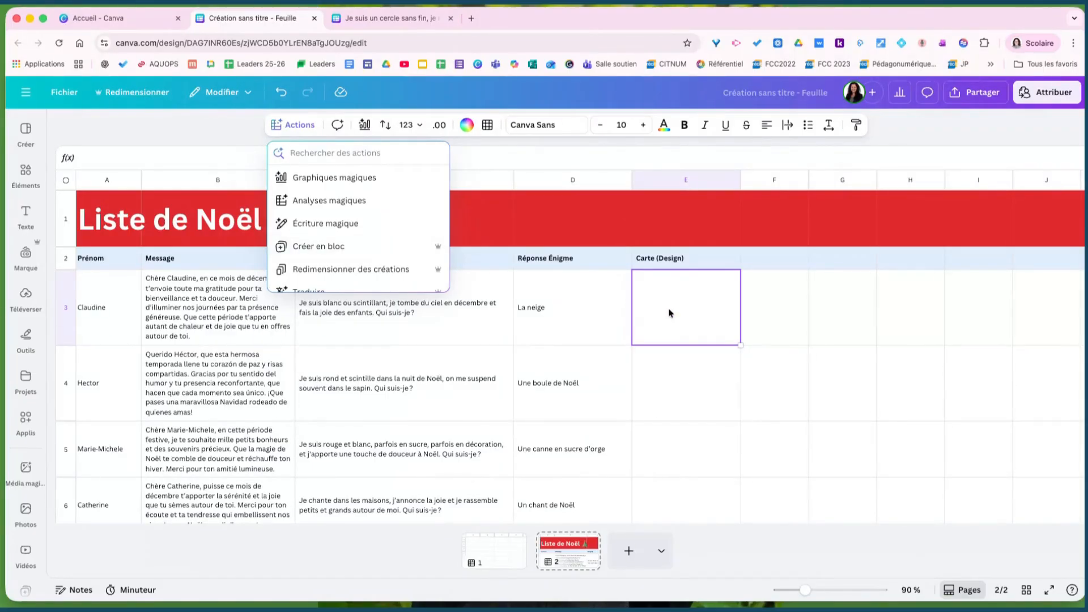
pyautogui.click(345, 247)
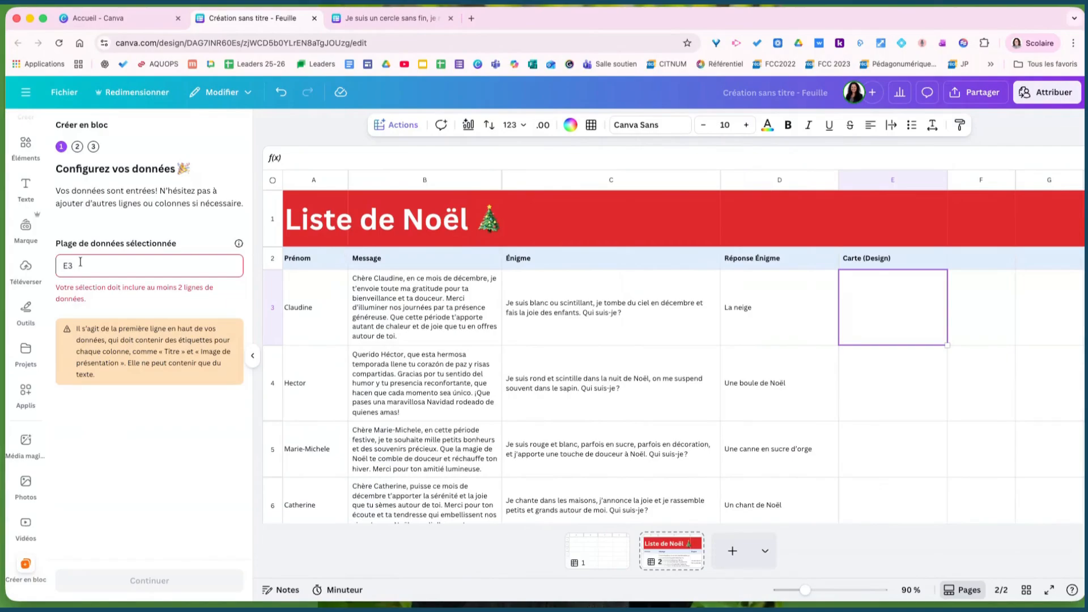
# Step: Set the bulk-create data range to A2:D17, including the headers, and choose the "Carte Noel collègue" design as the template
pyautogui.click(305, 265)
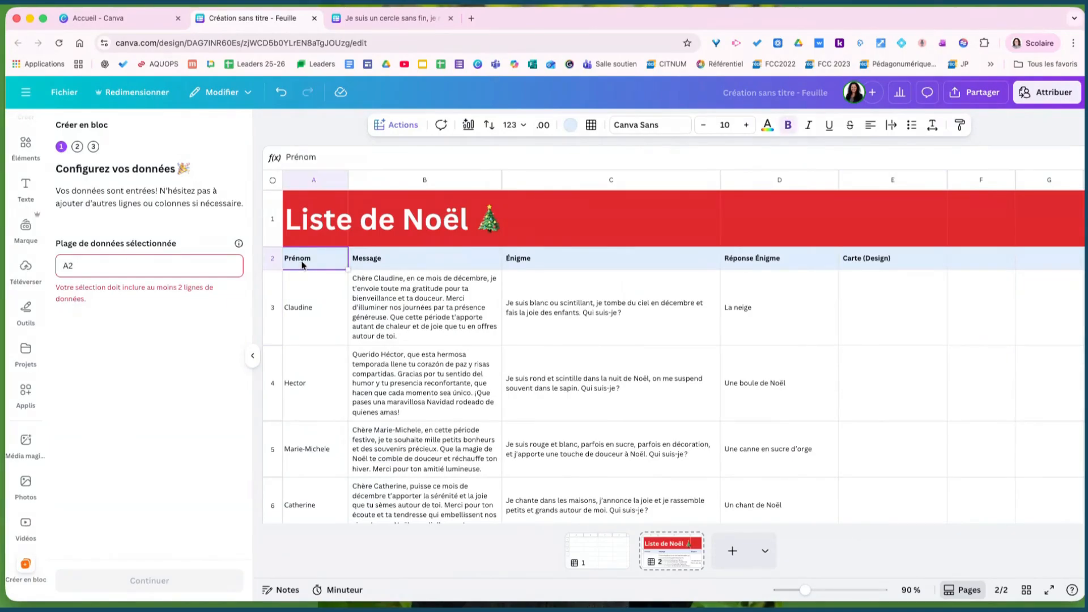
pyautogui.click(302, 306)
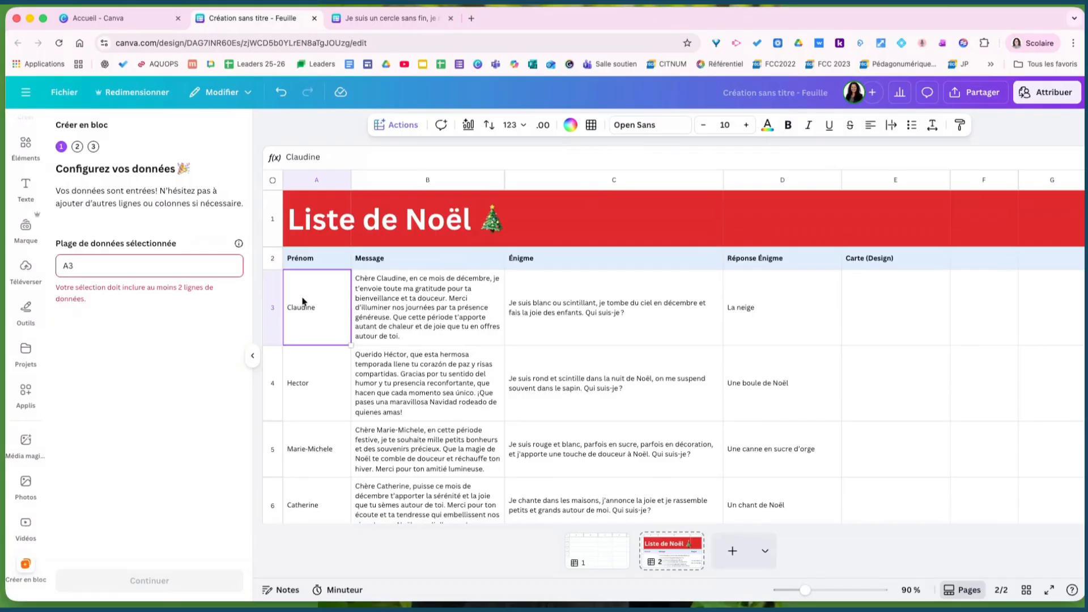
pyautogui.click(301, 266)
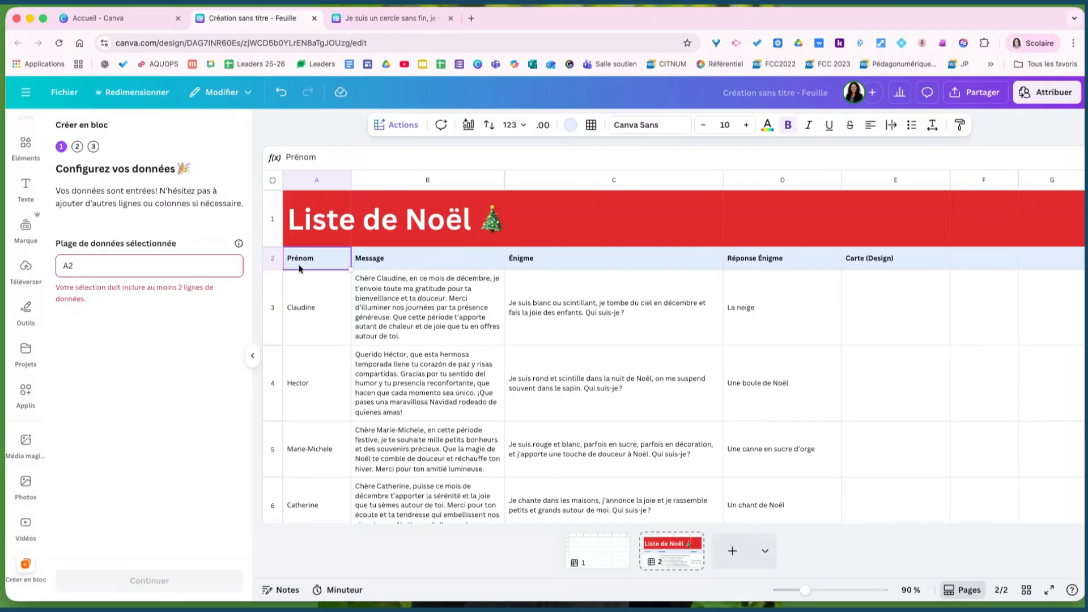
pyautogui.keyDown('shift'); pyautogui.click(805, 263); pyautogui.keyUp('shift')
pyautogui.scroll(-5, 794, 309)
pyautogui.scroll(-10, 790, 306)
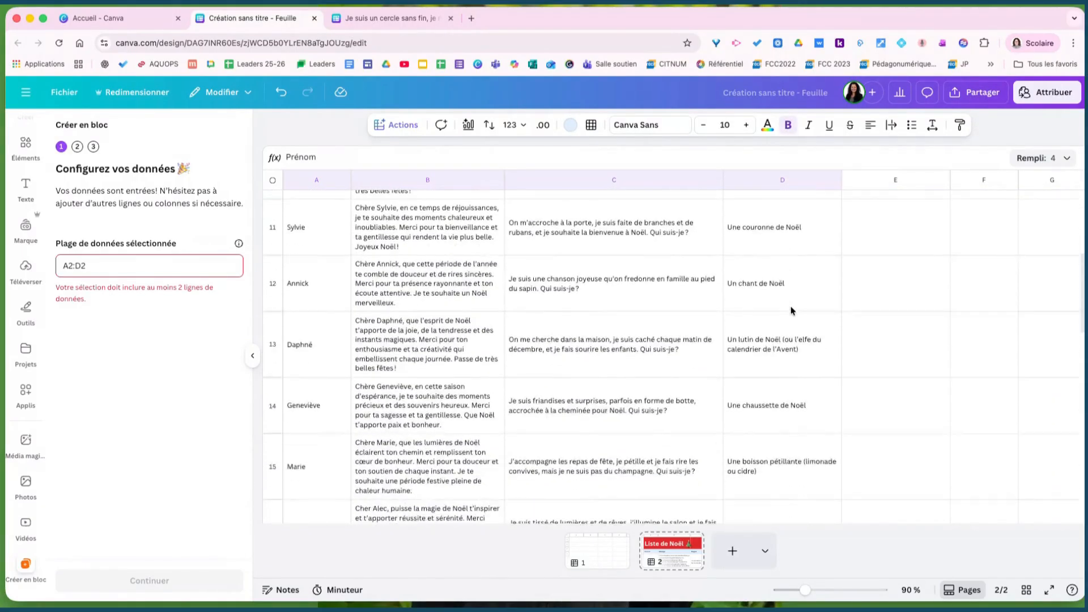
pyautogui.keyDown('shift'); pyautogui.click(779, 369); pyautogui.keyUp('shift')
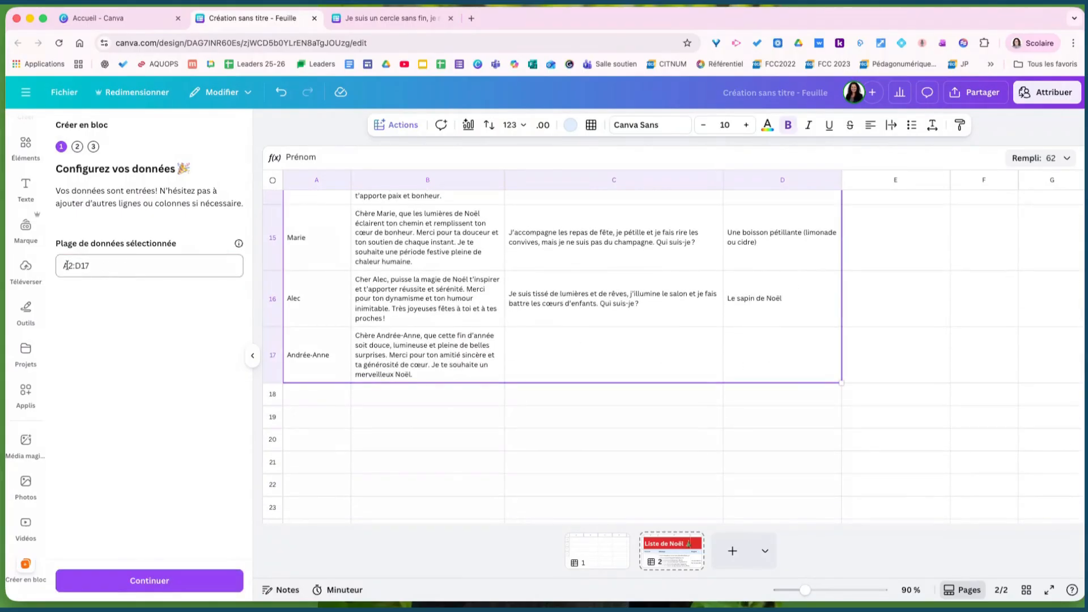
pyautogui.click(163, 584)
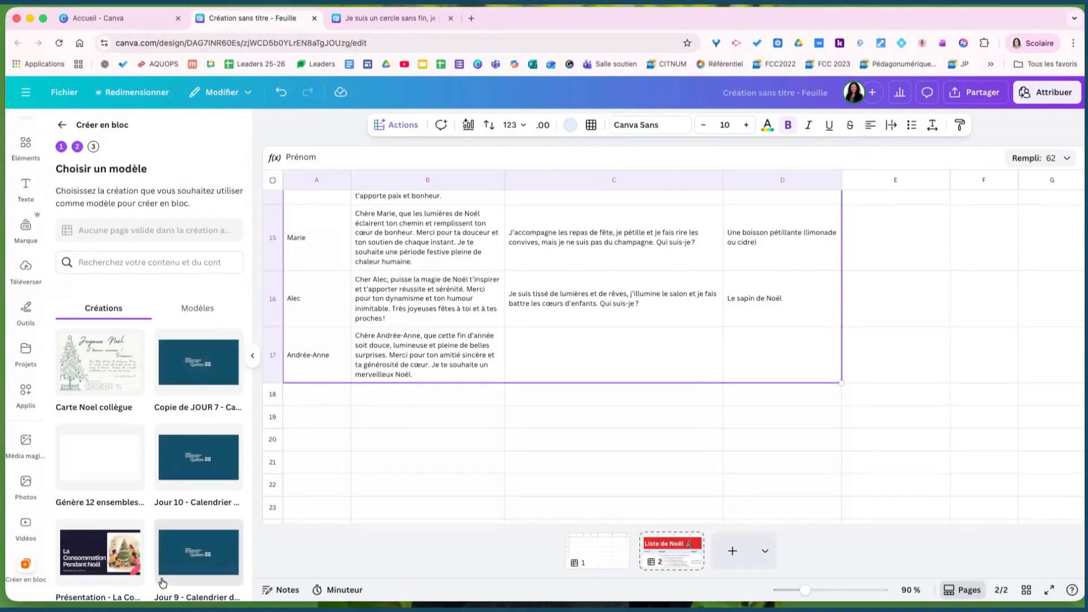
pyautogui.click(100, 363)
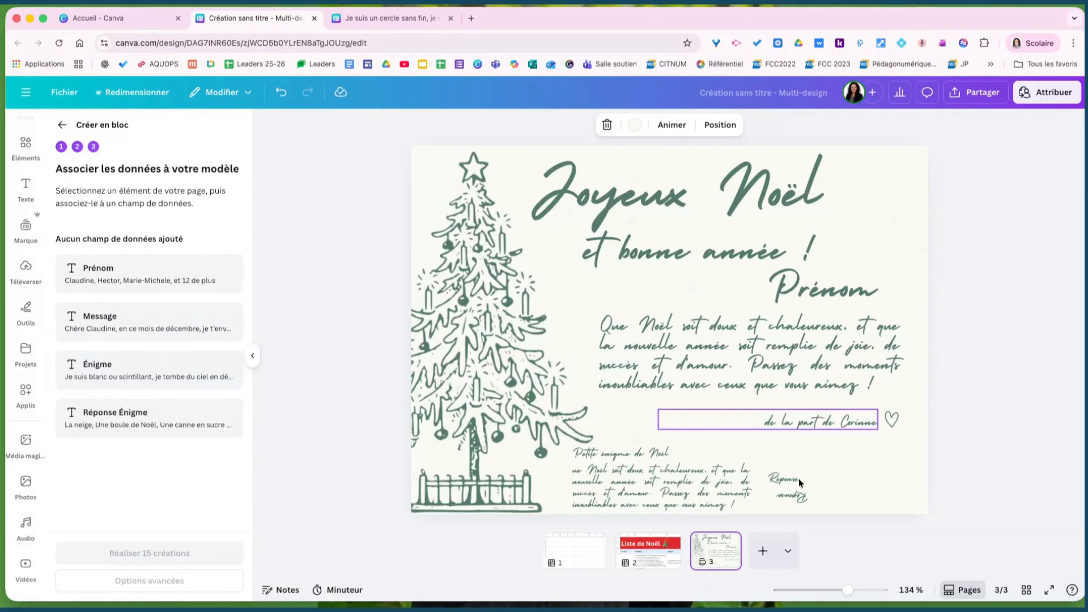
pyautogui.click(802, 291)
pyautogui.click(698, 361)
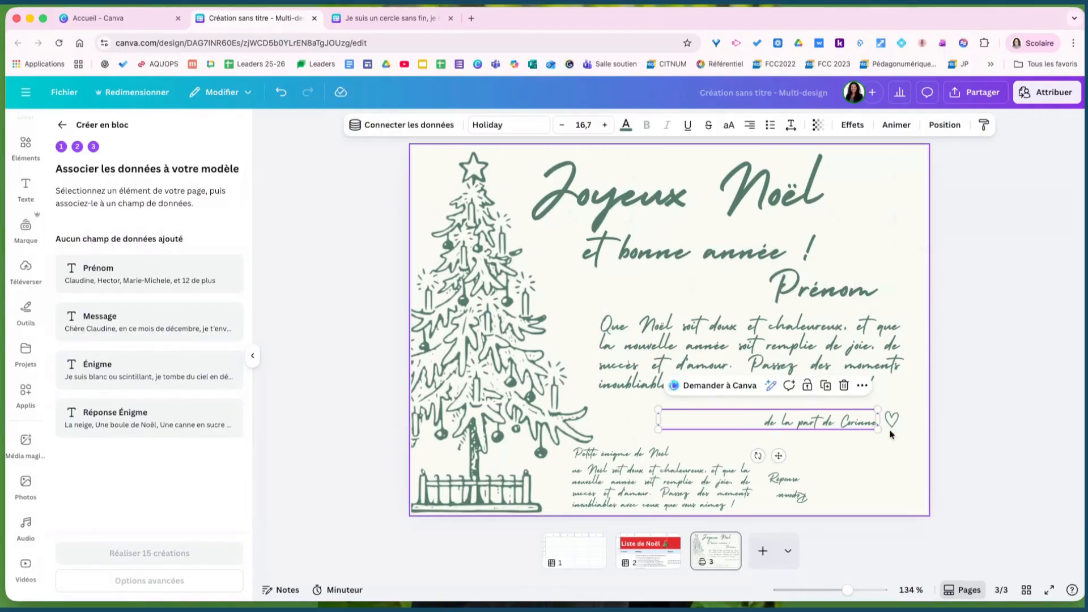
pyautogui.click(632, 479)
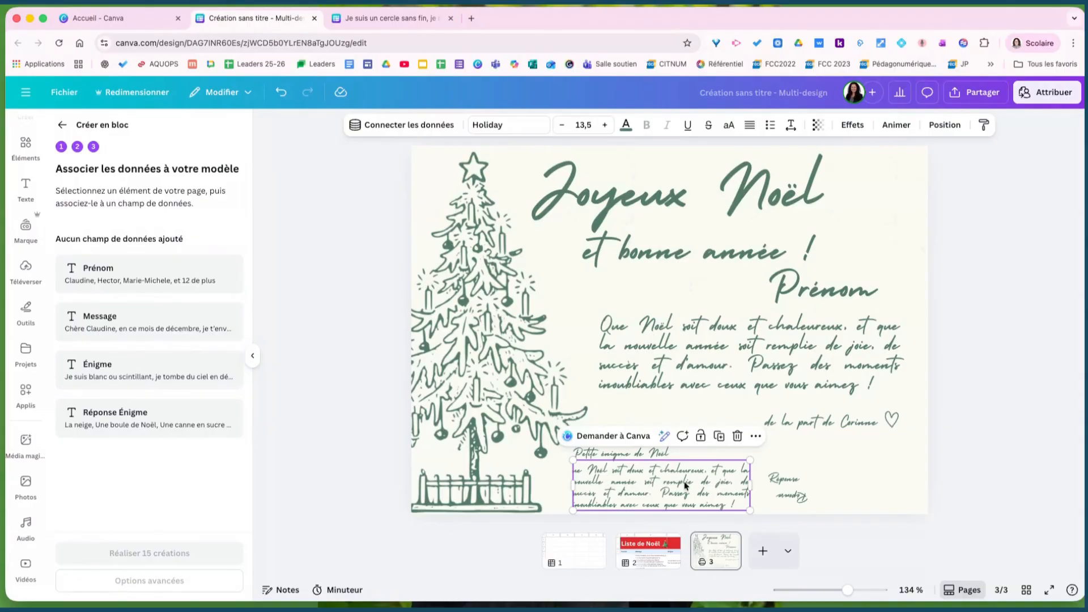
pyautogui.click(789, 497)
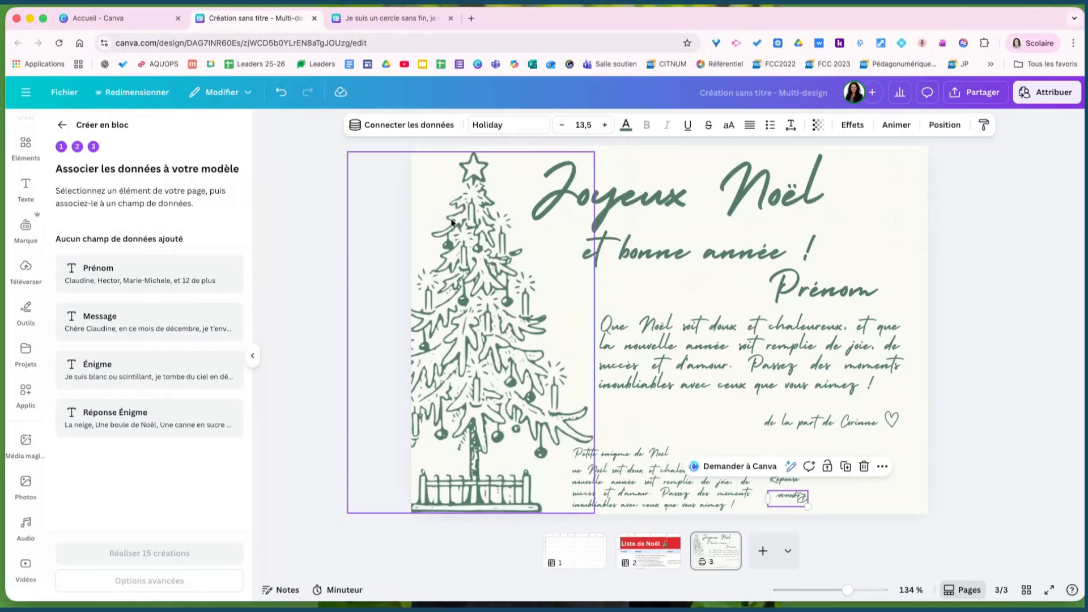
# Step: Connect the card's "Prénom" text to the Prénom data field and the main greeting paragraph to the Message field
pyautogui.click(798, 297)
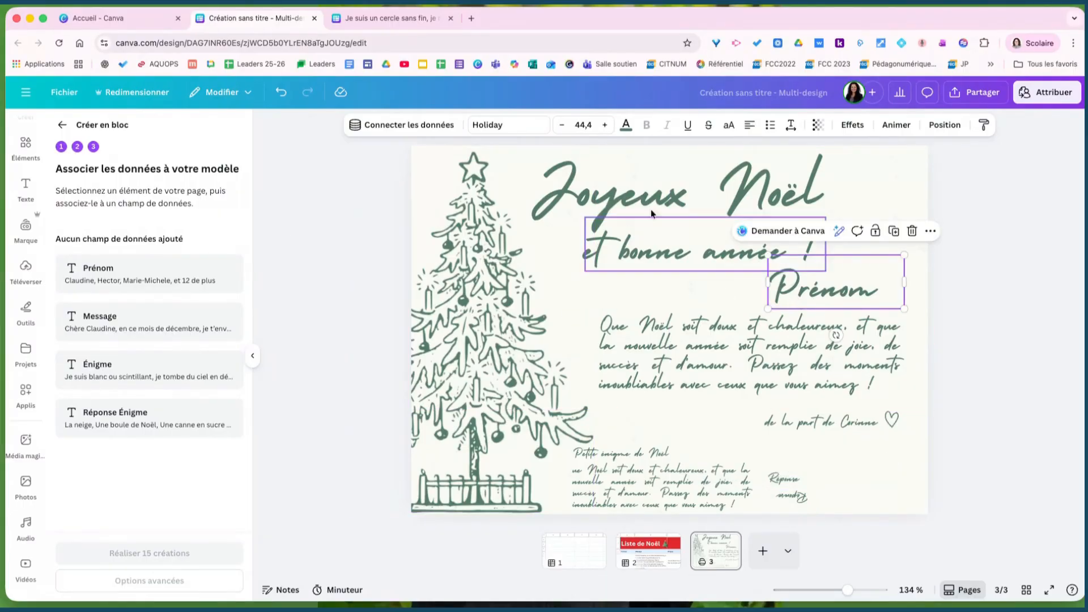
pyautogui.click(426, 128)
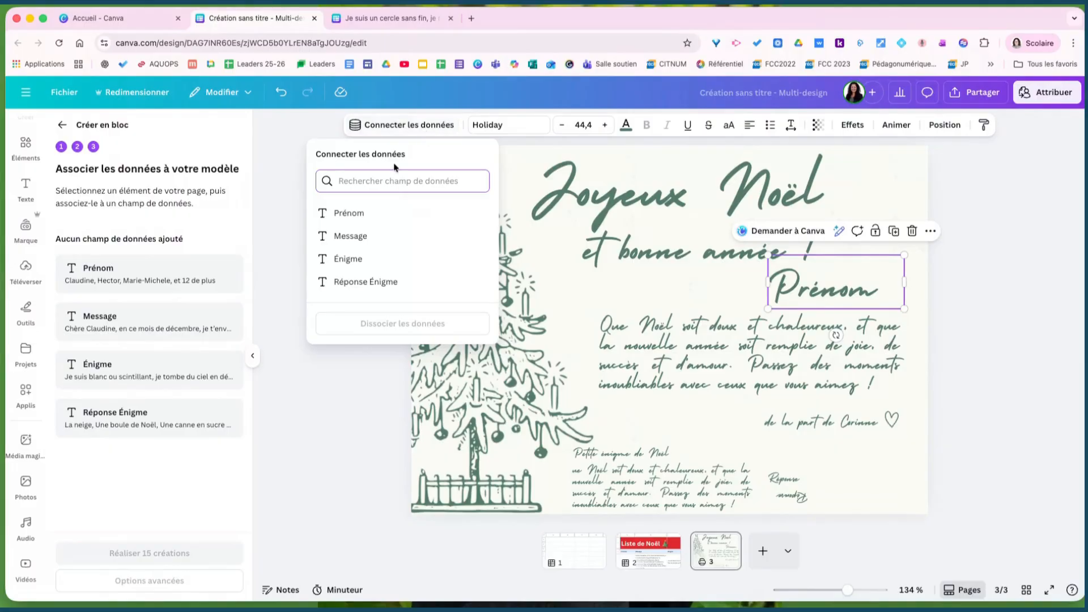
pyautogui.click(343, 215)
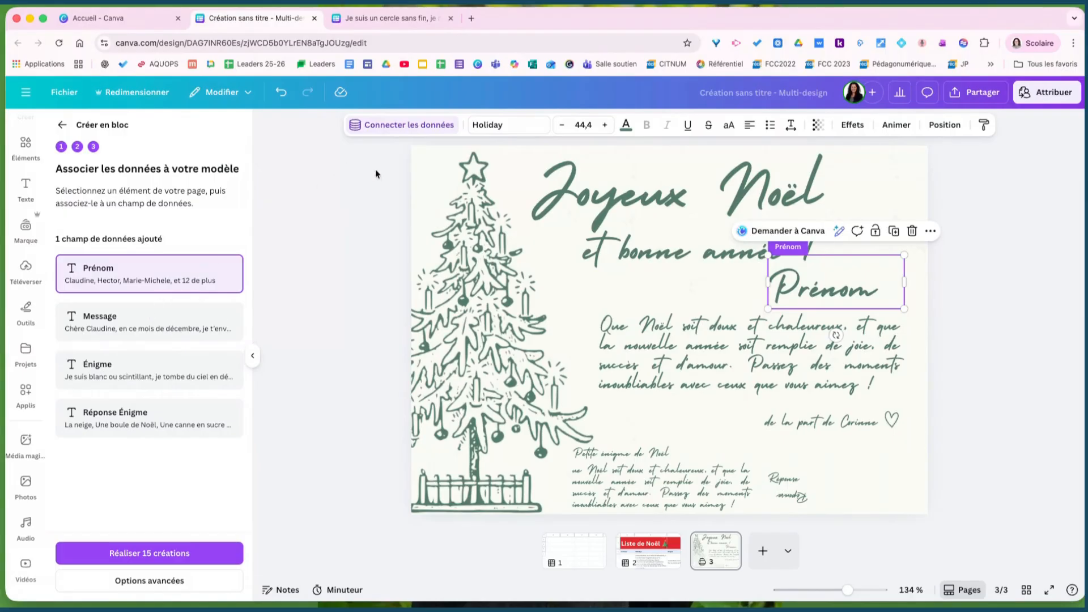
pyautogui.click(817, 372)
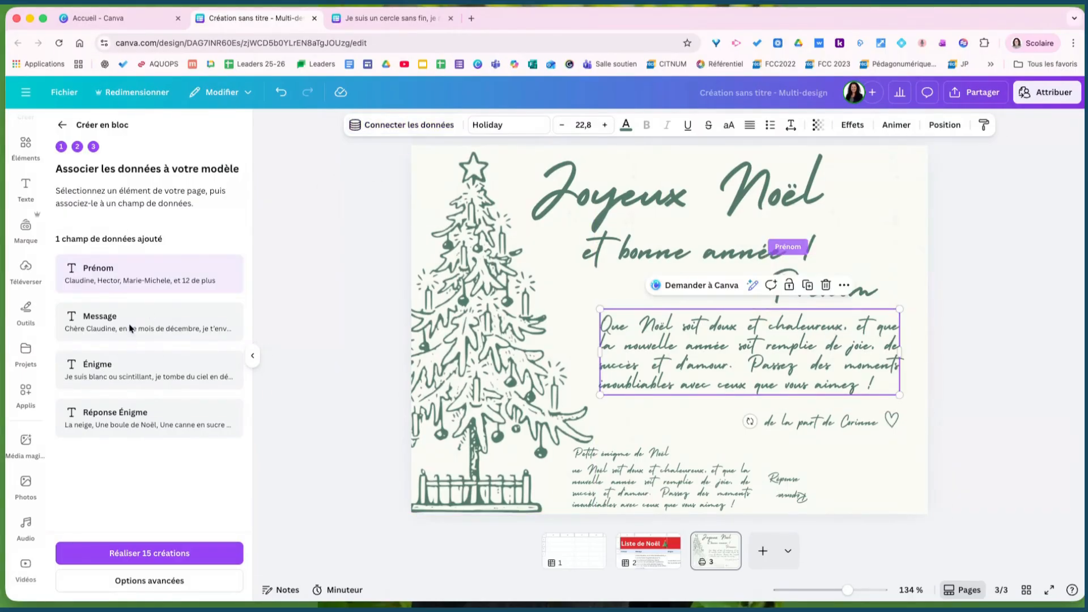
pyautogui.click(444, 125)
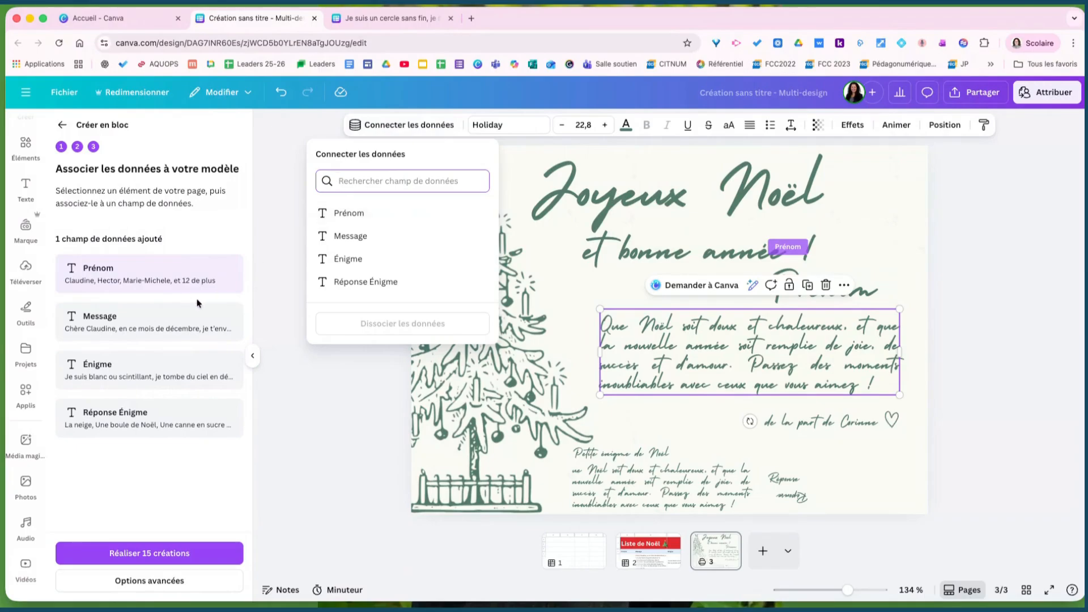
pyautogui.click(376, 236)
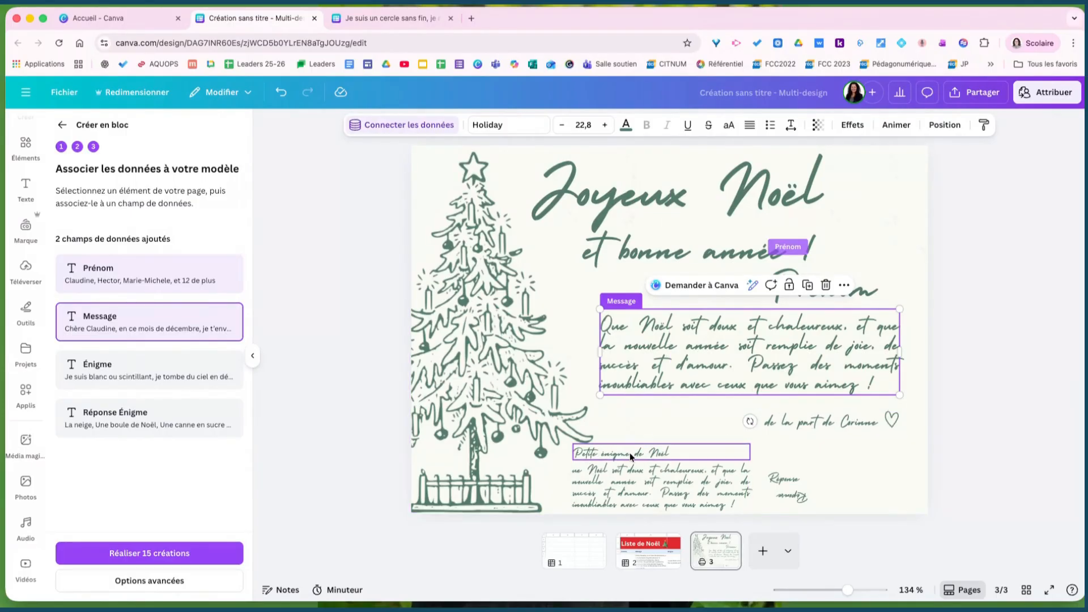
# Step: Connect the paragraph under "Petite énigme de Noël" to the Énigme data field
pyautogui.click(621, 482)
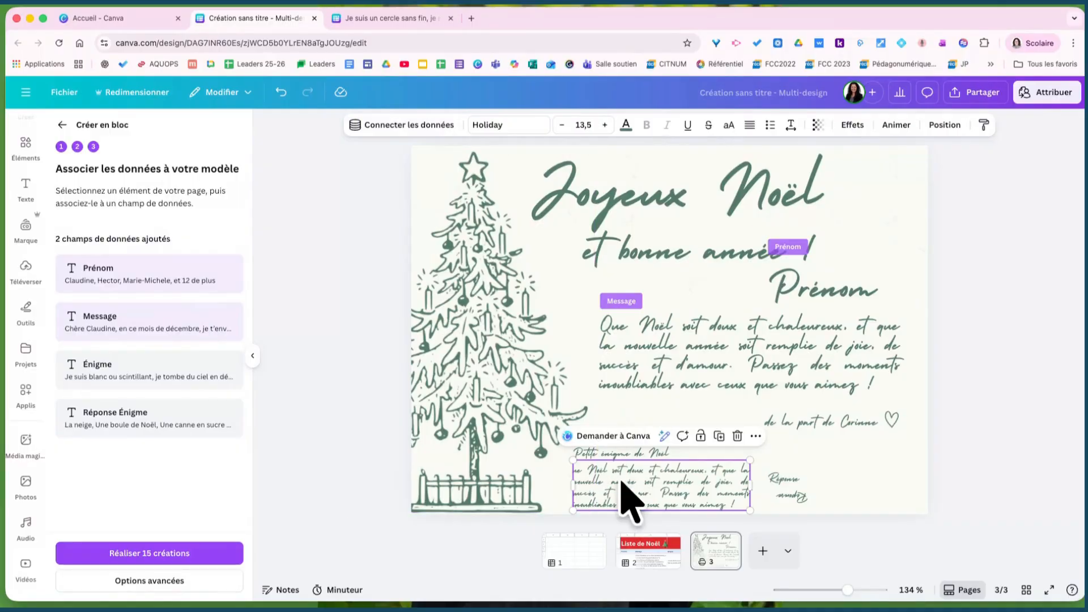
pyautogui.click(420, 127)
pyautogui.click(373, 259)
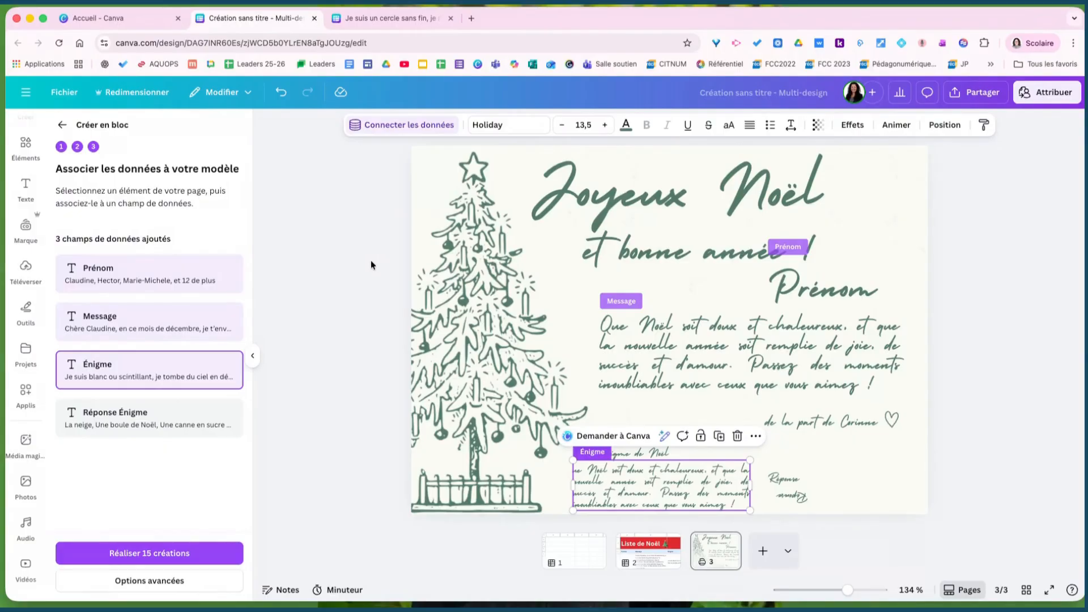
# Step: Connect the upside-down answer text under "Réponse" to the Réponse Énigme data field
pyautogui.click(801, 497)
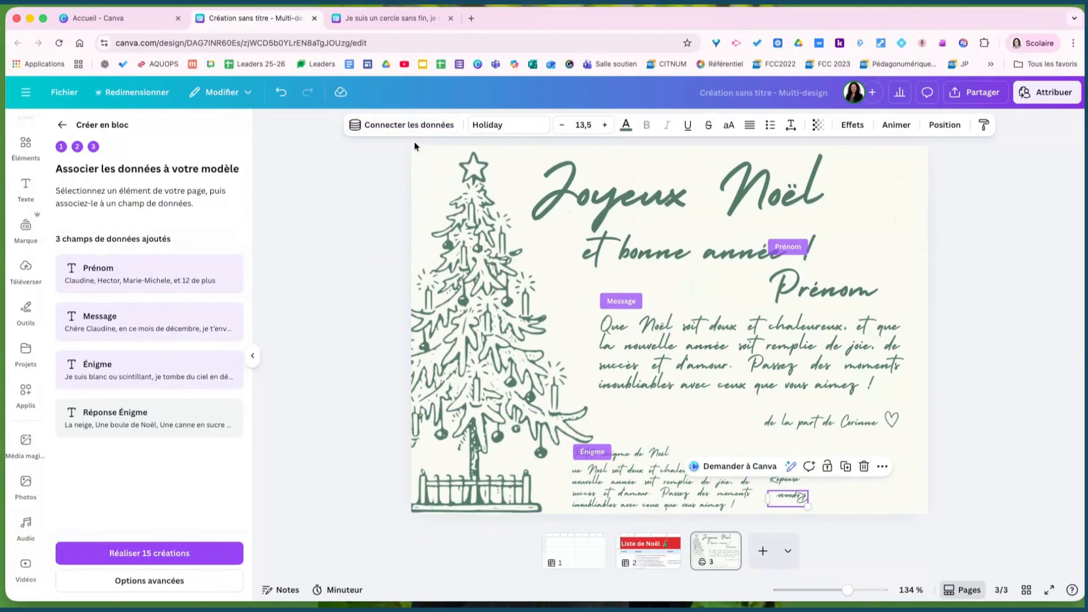
pyautogui.click(403, 126)
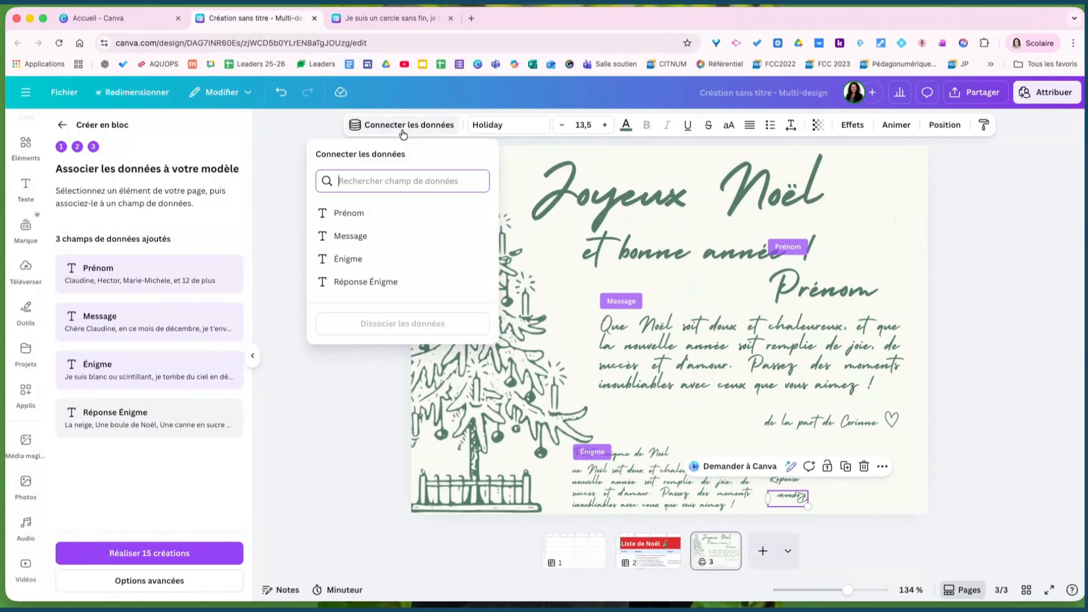
pyautogui.click(353, 284)
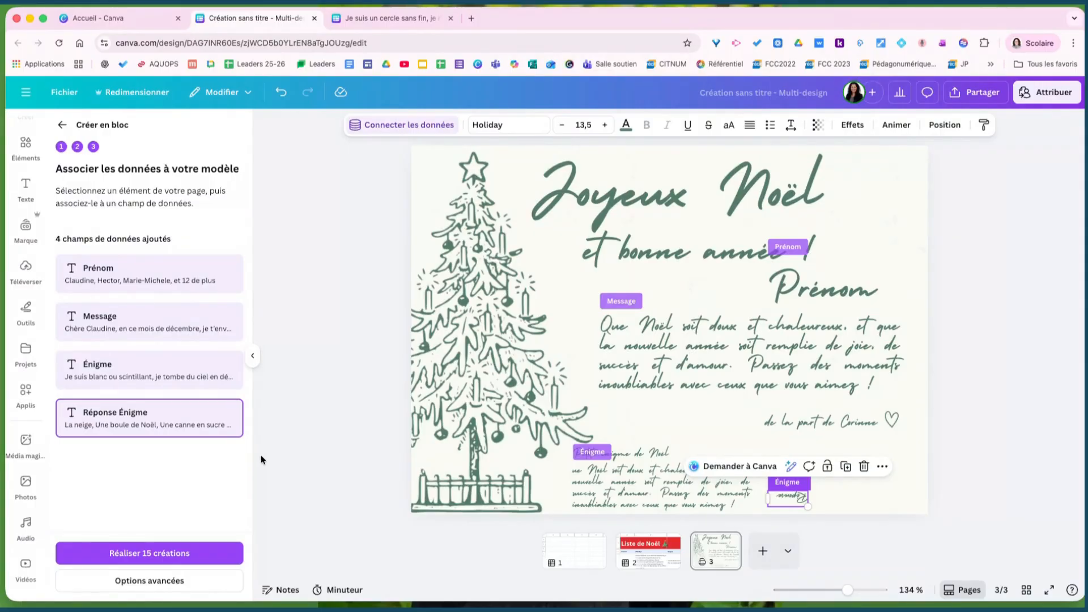
# Step: Name each design from the Prénom column in the advanced options and generate the 15 individual creations, saved in Vos projets
pyautogui.click(151, 582)
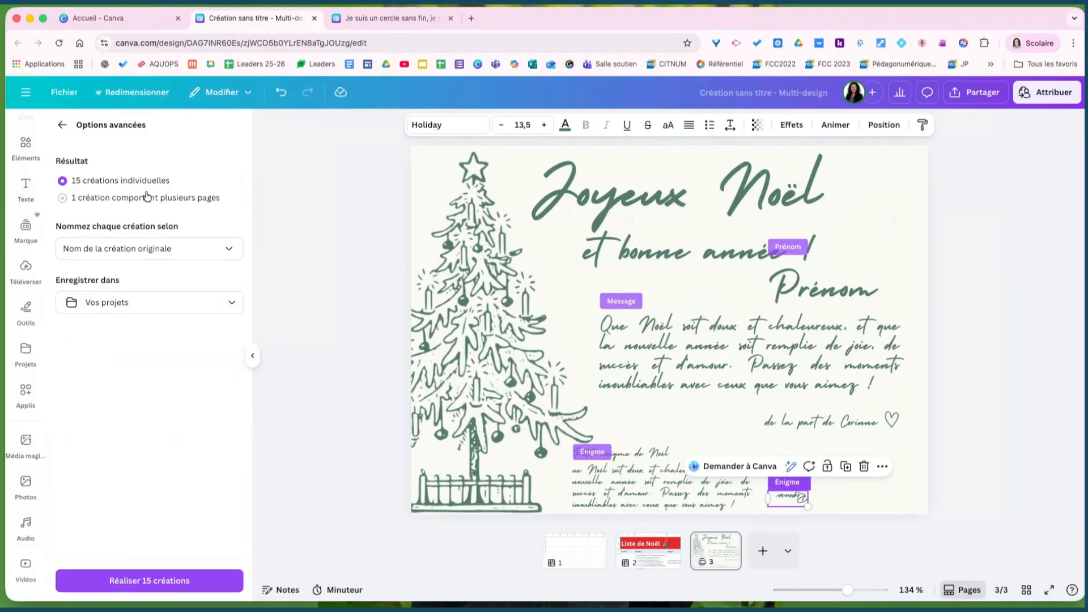
pyautogui.click(141, 248)
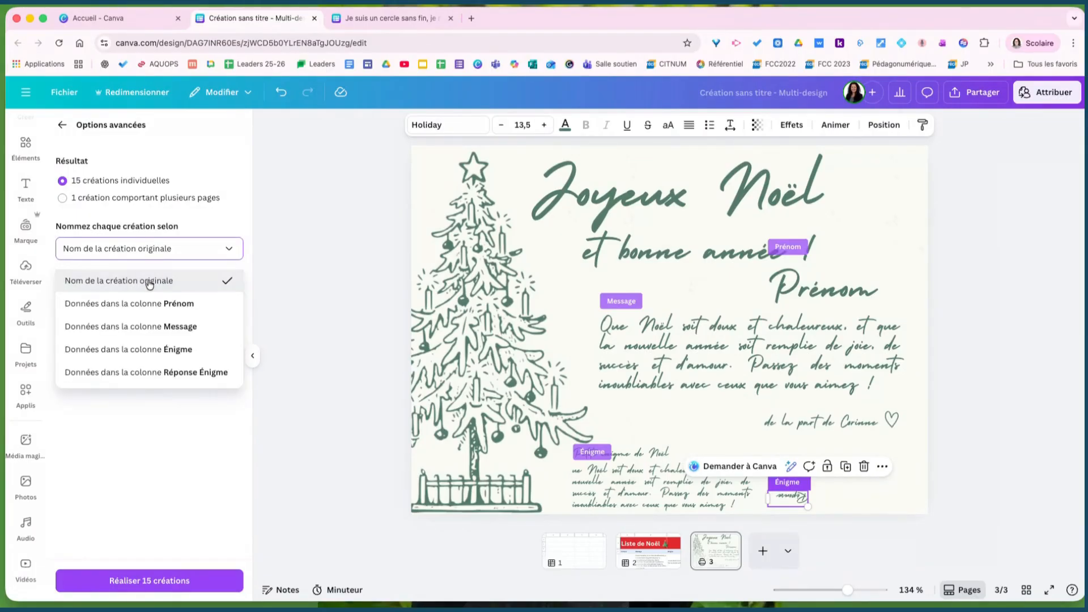
pyautogui.click(149, 303)
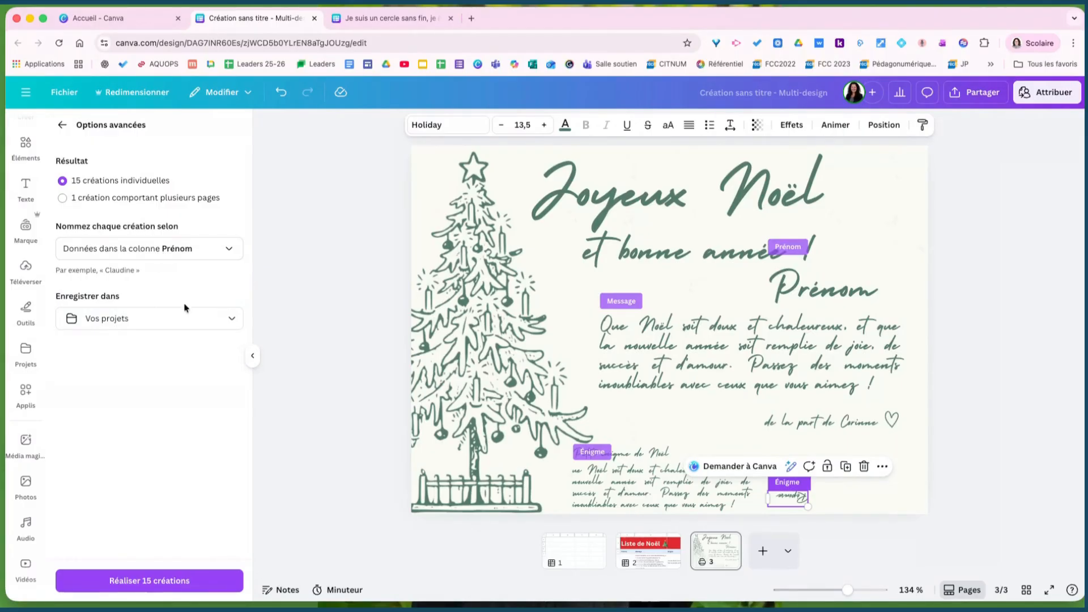
pyautogui.click(176, 318)
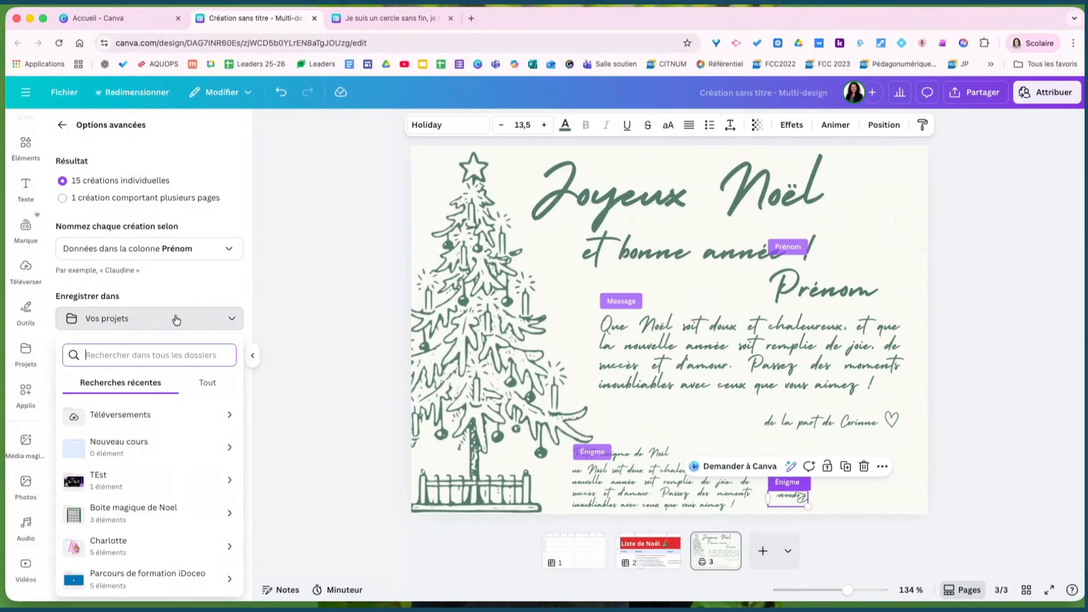
pyautogui.click(147, 295)
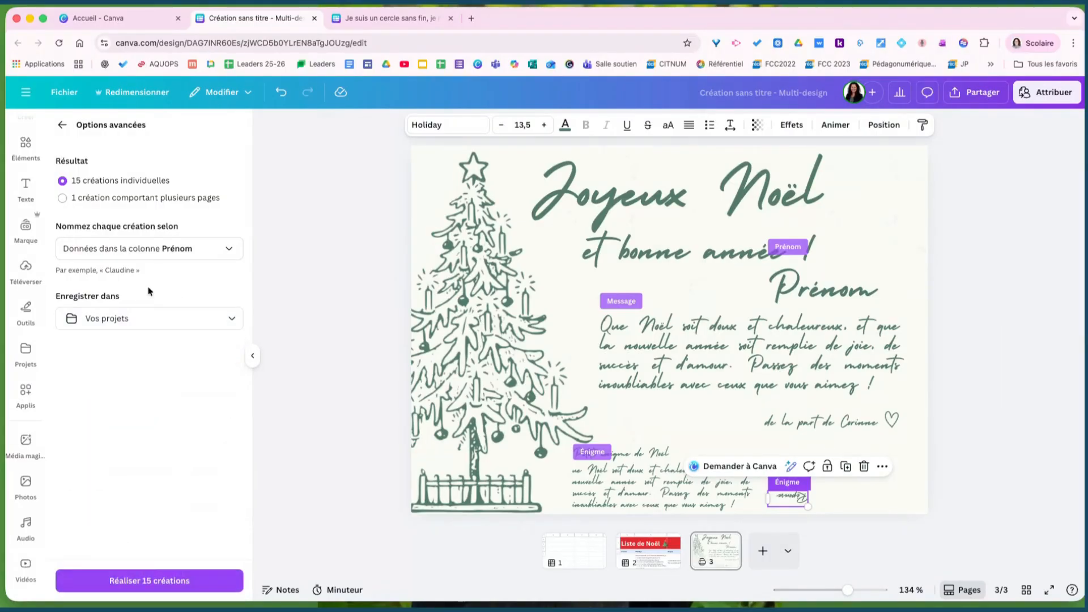
pyautogui.click(154, 580)
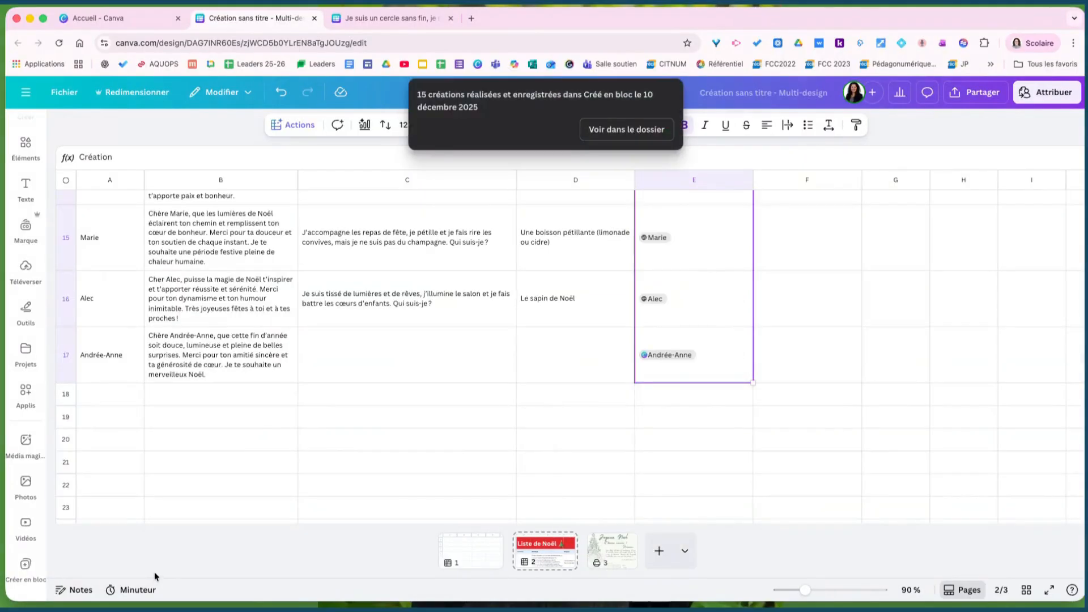
# Step: Preview the generated cards linked in rows 3 and 7 of the Création column
pyautogui.scroll(10, 741, 361)
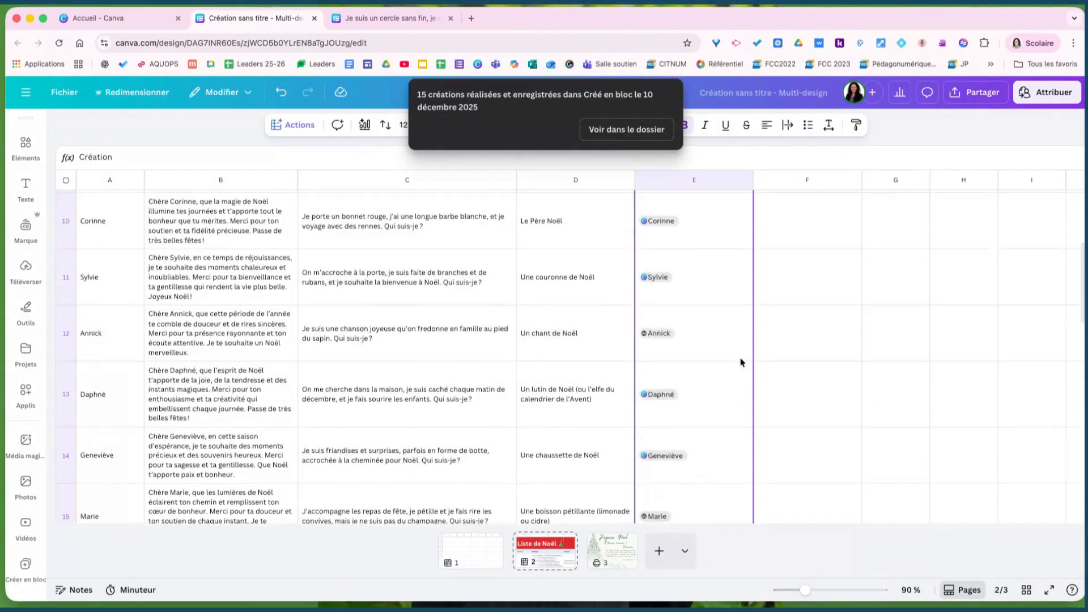
pyautogui.scroll(8, 740, 362)
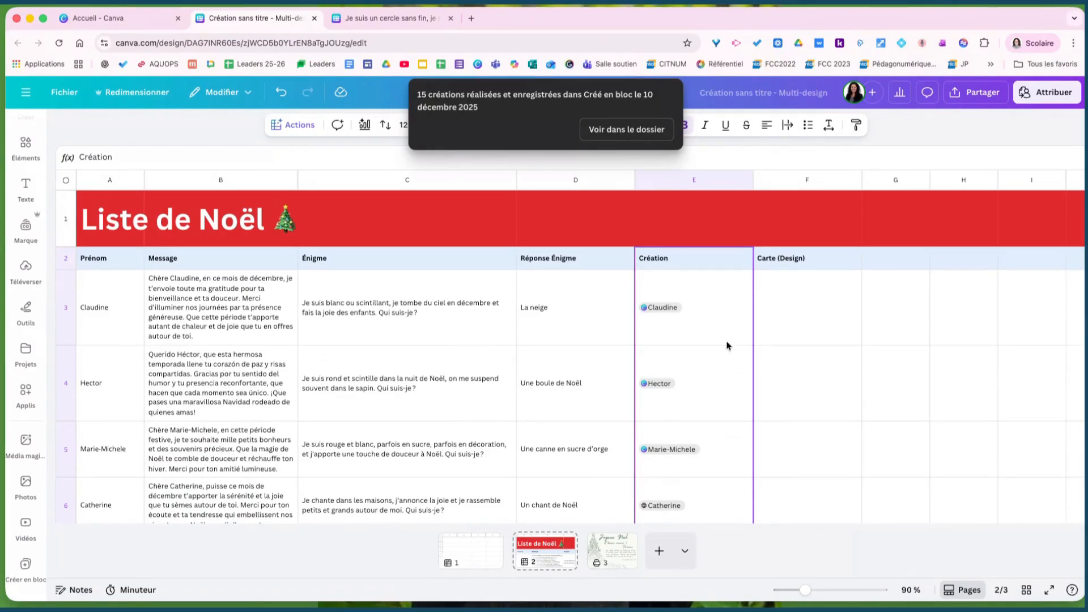
pyautogui.click(672, 311)
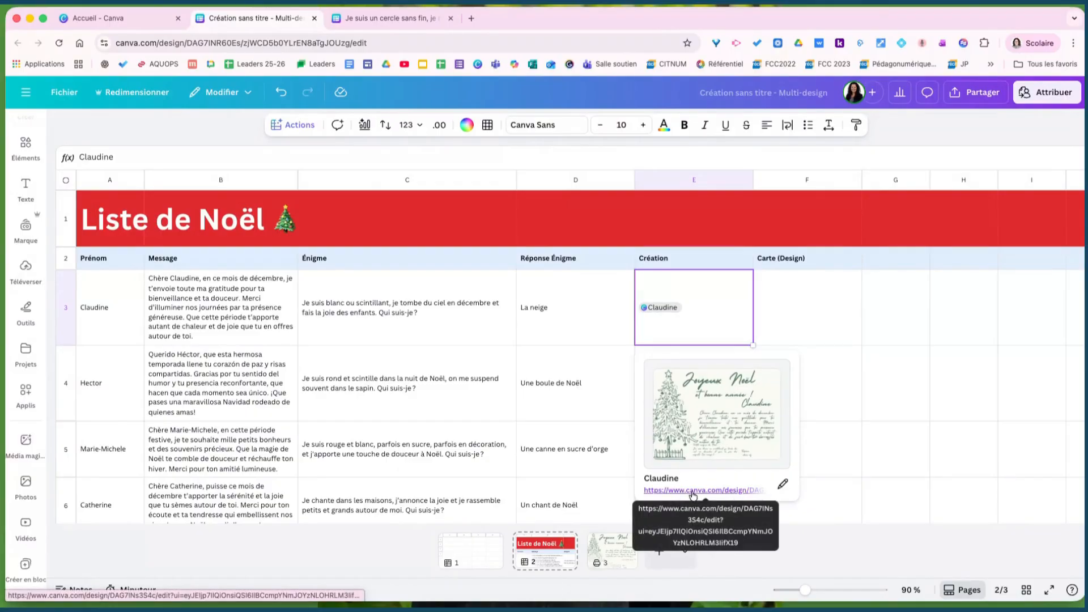
pyautogui.scroll(-3, 644, 406)
pyautogui.click(644, 406)
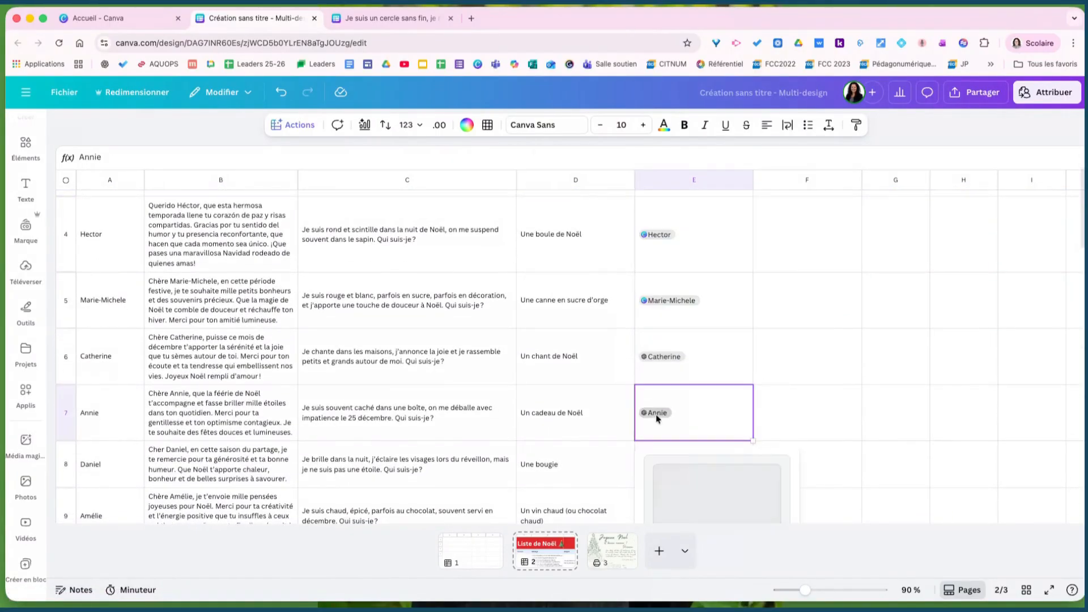
pyautogui.scroll(-2, 726, 449)
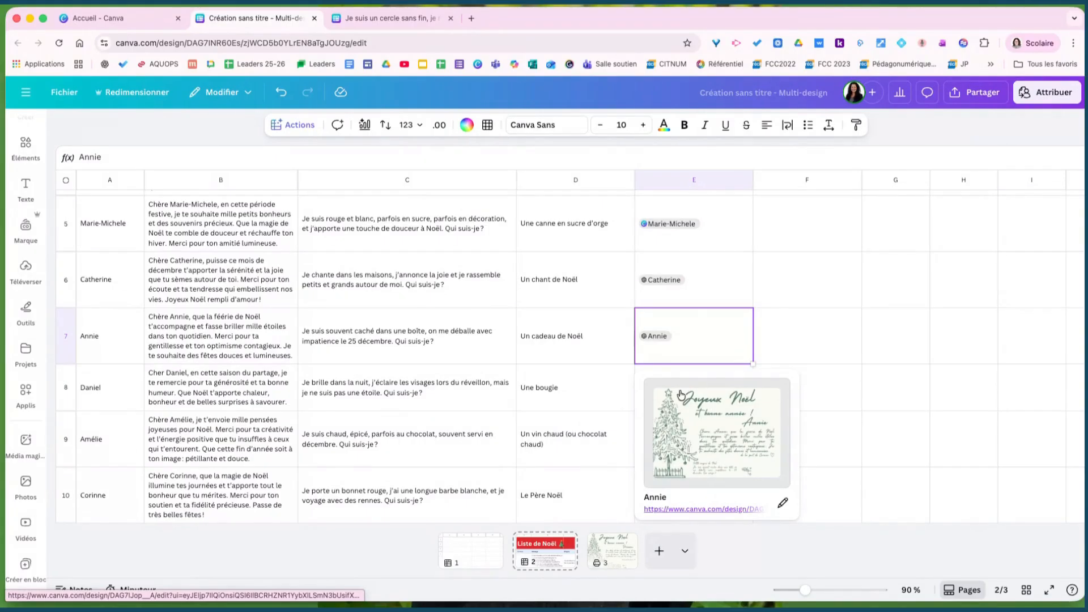
pyautogui.scroll(5, 680, 389)
# Step: Open the card linked in cell E3 and shift its riddle text slightly down and its message paragraph slightly up
pyautogui.click(658, 309)
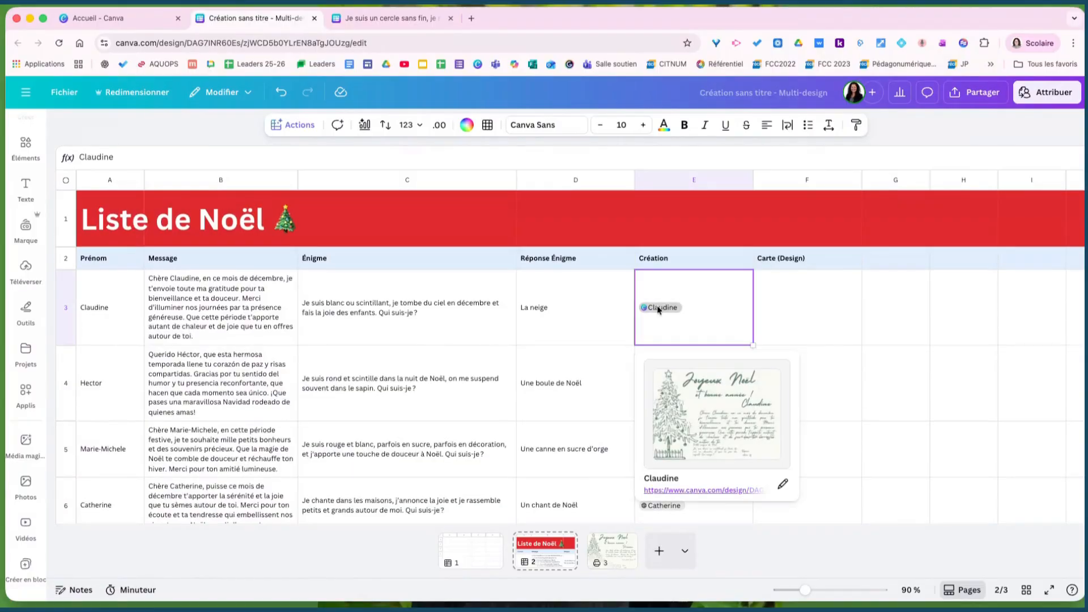
pyautogui.click(689, 491)
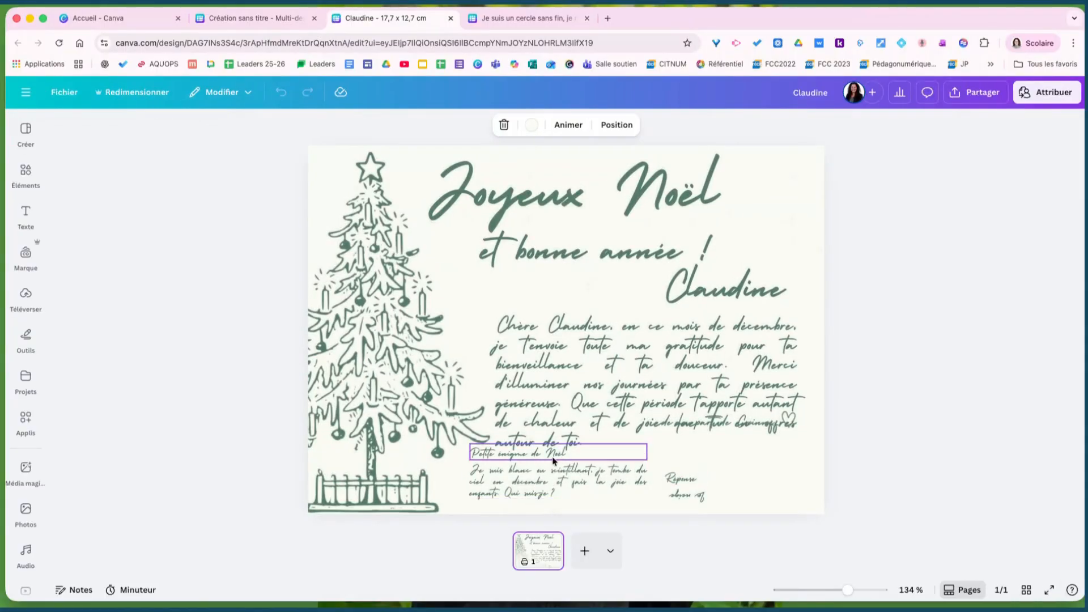
pyautogui.click(526, 482)
pyautogui.moveTo(526, 482); pyautogui.dragTo(496, 460)
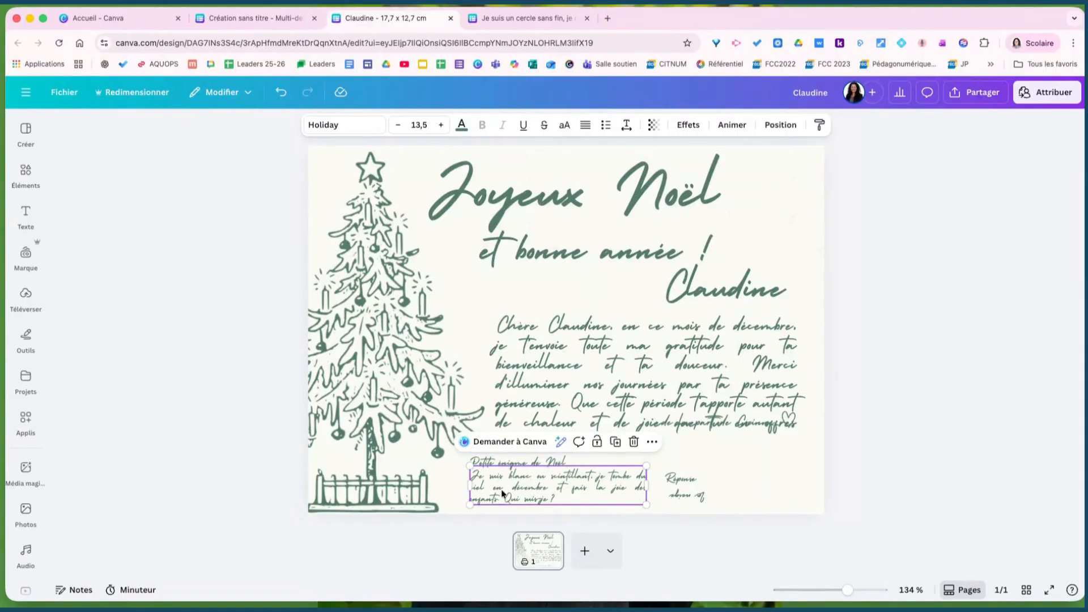
pyautogui.moveTo(686, 497); pyautogui.dragTo(683, 494)
pyautogui.click(571, 395)
pyautogui.moveTo(571, 395); pyautogui.dragTo(569, 392)
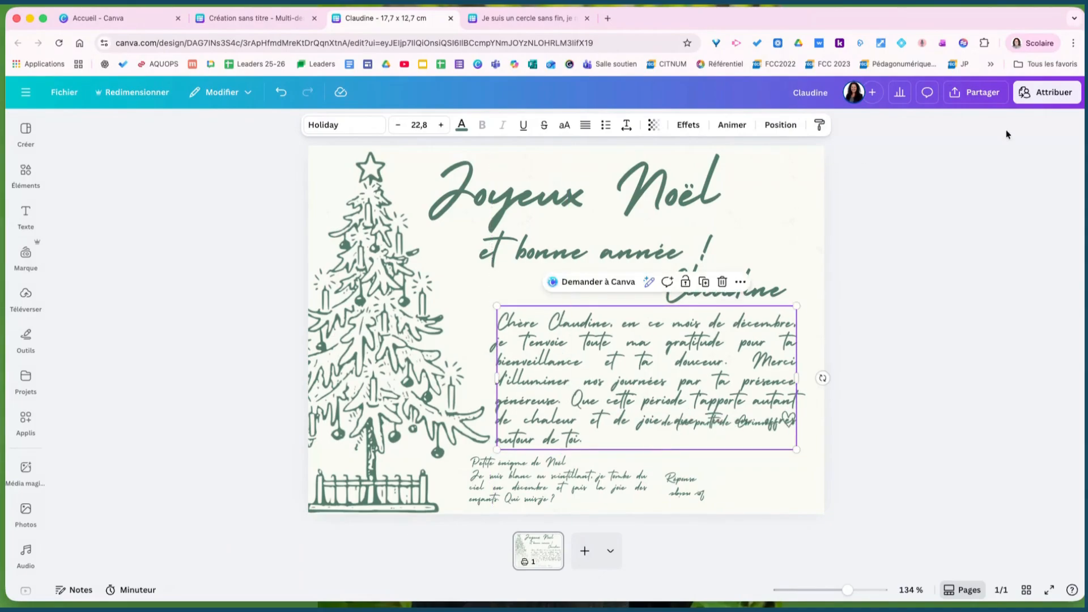
# Step: Create a public view link for the opened card and copy it
pyautogui.click(975, 93)
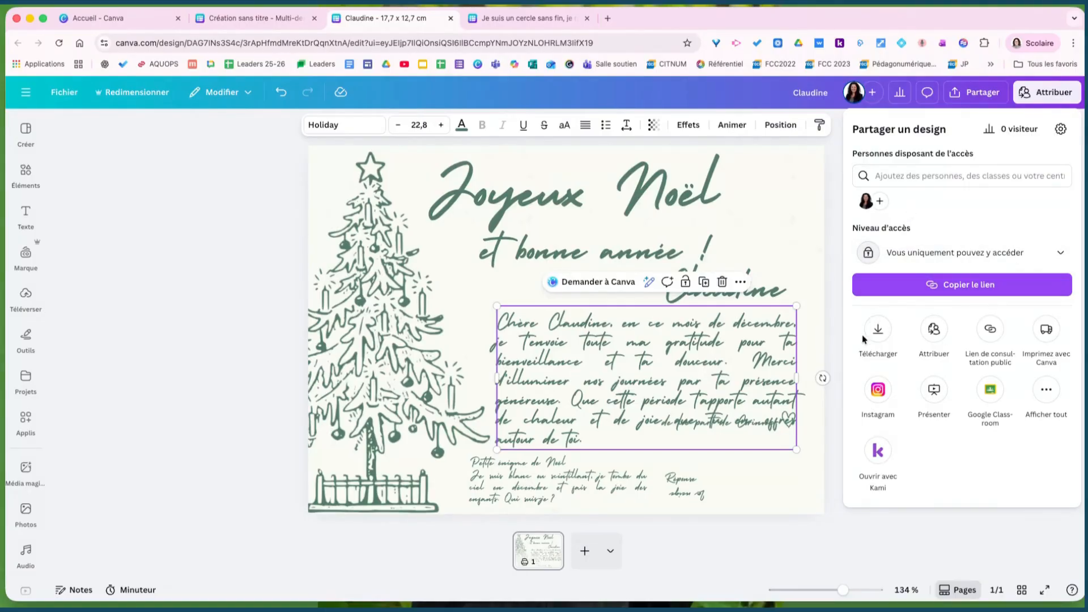
pyautogui.click(996, 332)
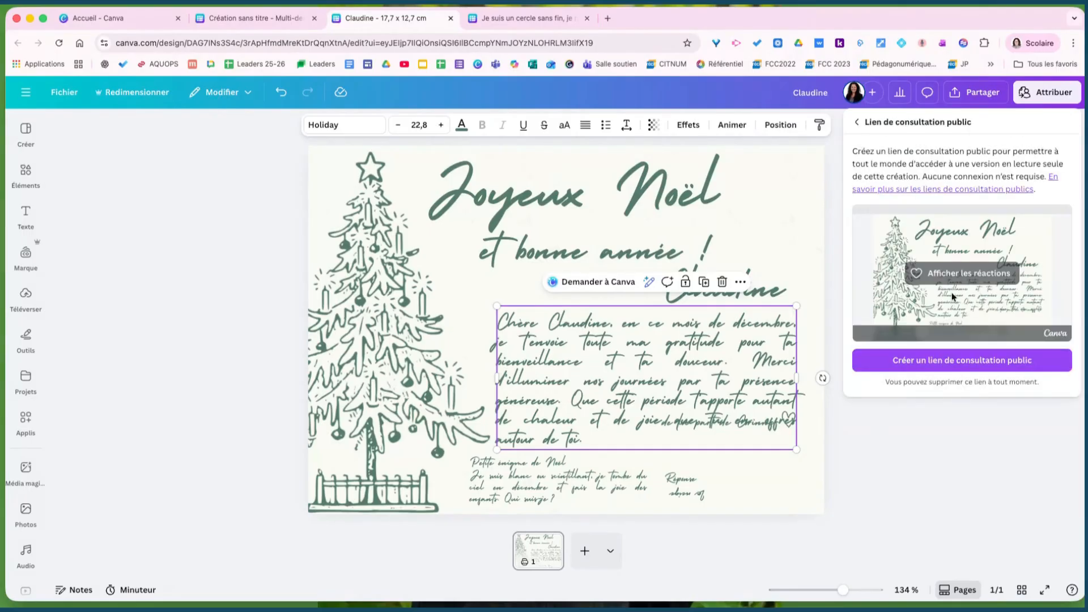
pyautogui.click(962, 359)
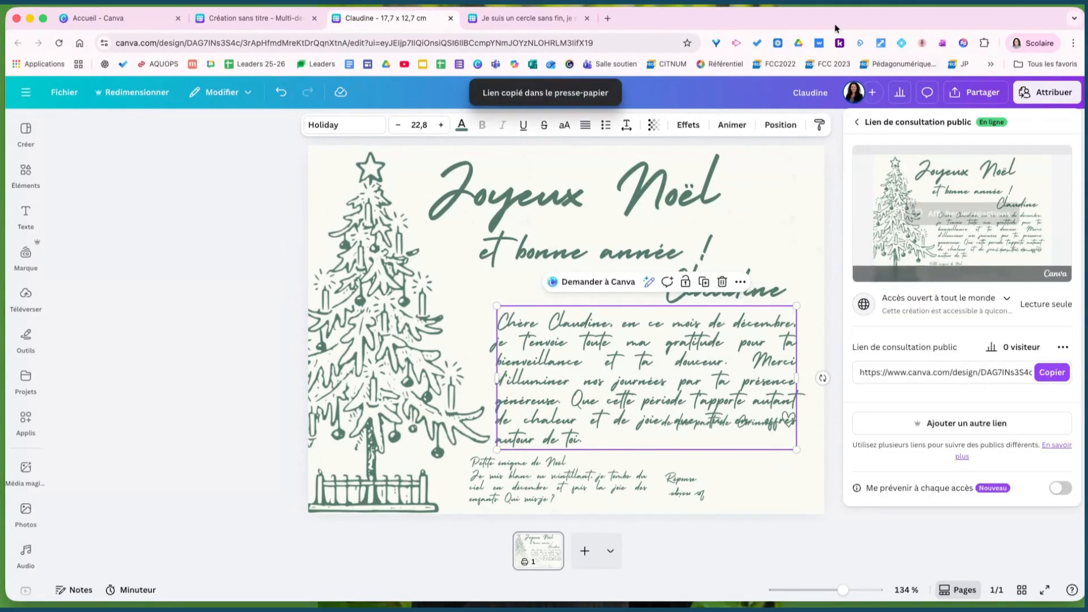
# Step: Open the copied public view link in a new browser tab to check the card as recipients see it
pyautogui.click(605, 19)
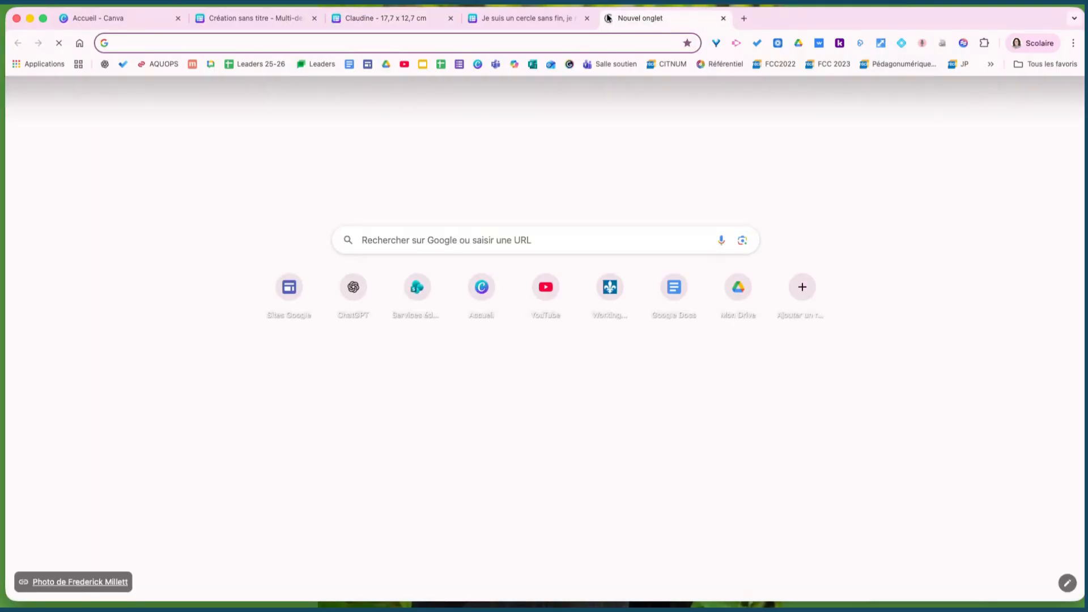
pyautogui.press('super+v')
pyautogui.press('Return')
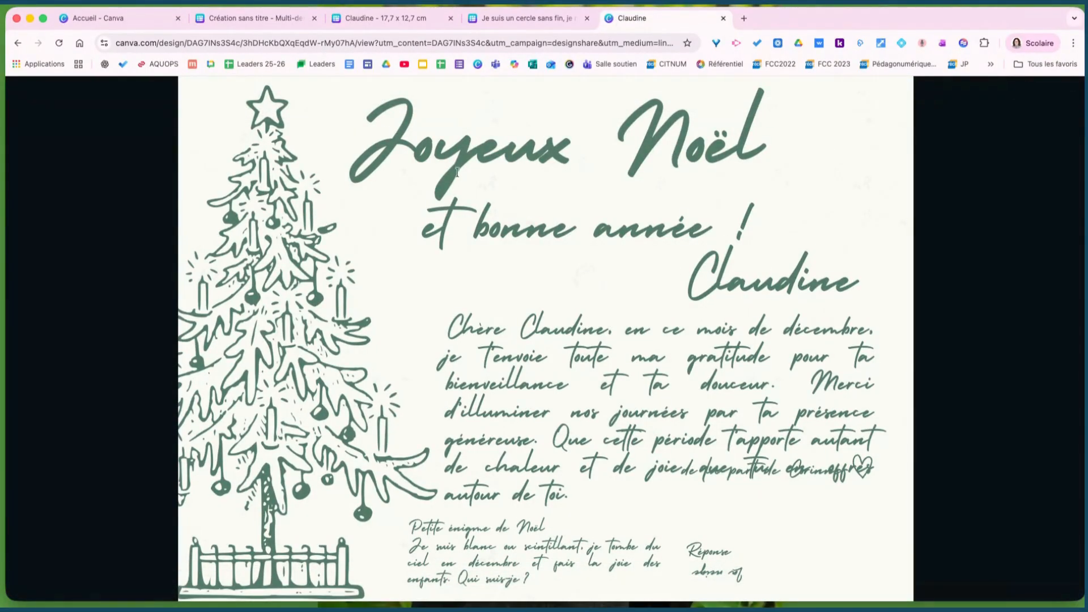
# Step: Return to the "Liste de Noël" sheet and review its generated card links and the message in cell B7
pyautogui.click(357, 18)
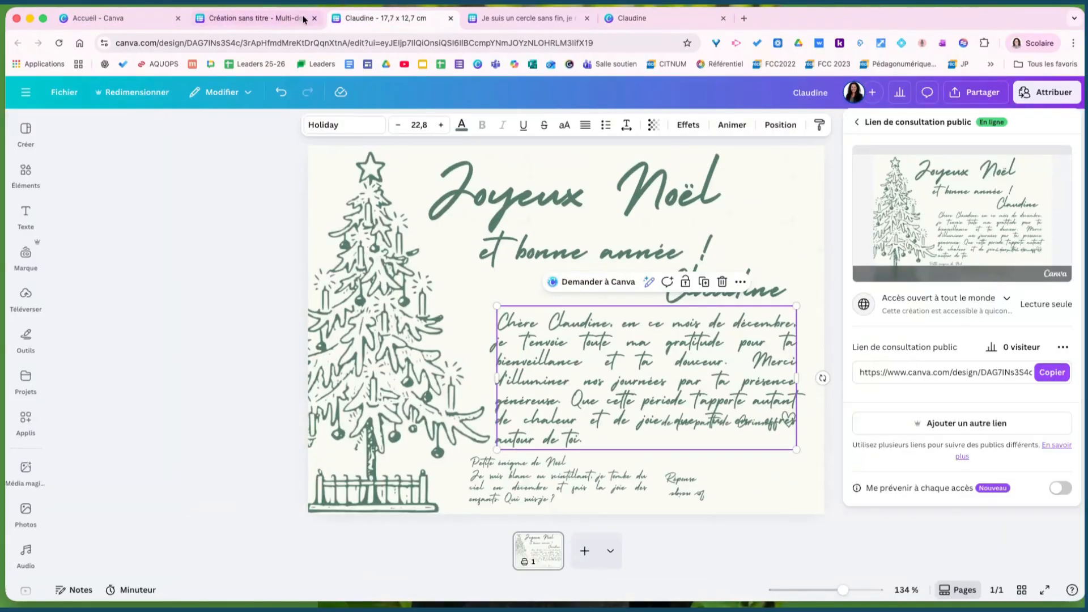
pyautogui.click(283, 19)
pyautogui.click(807, 327)
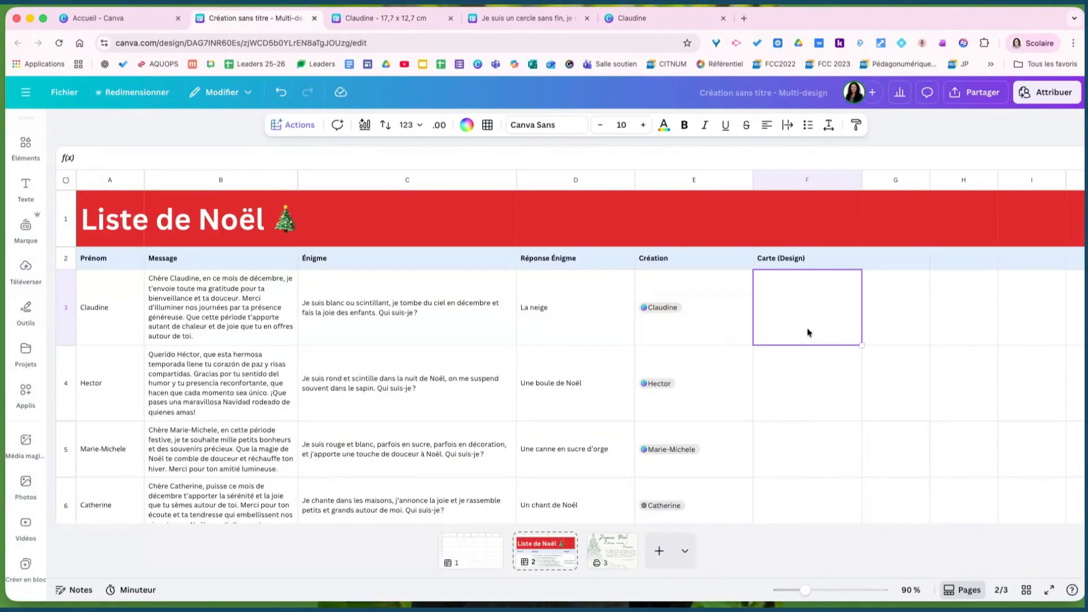
pyautogui.scroll(-4, 715, 415)
pyautogui.scroll(-3, 715, 415)
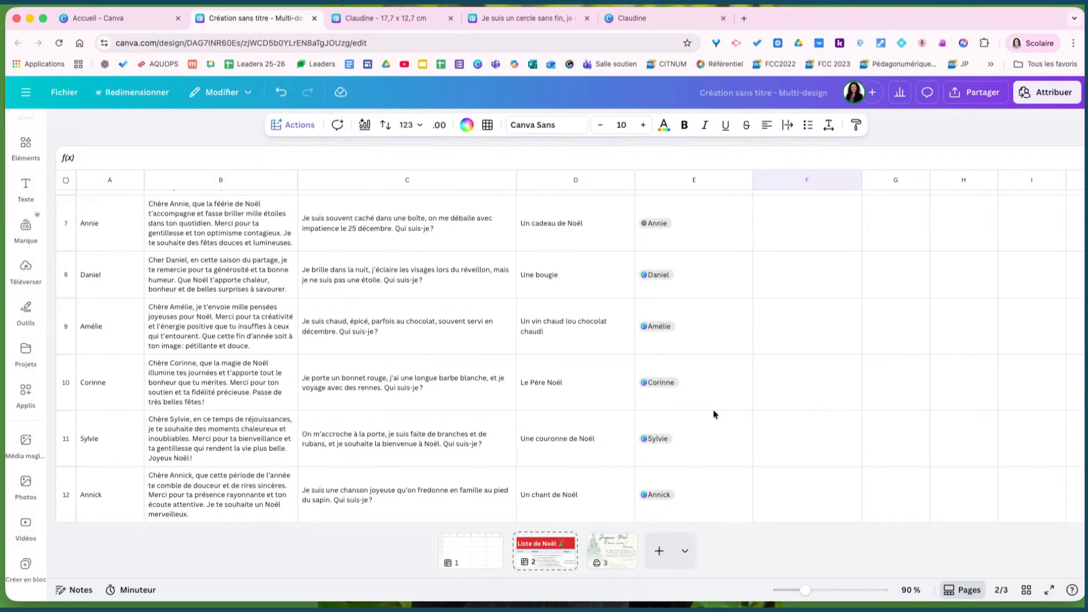
pyautogui.click(237, 215)
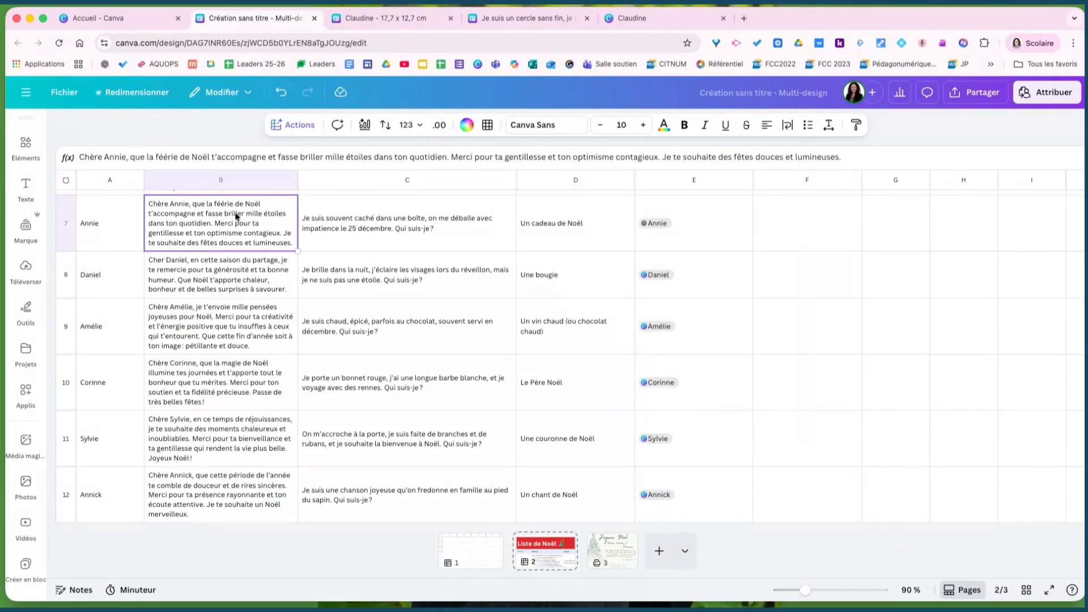